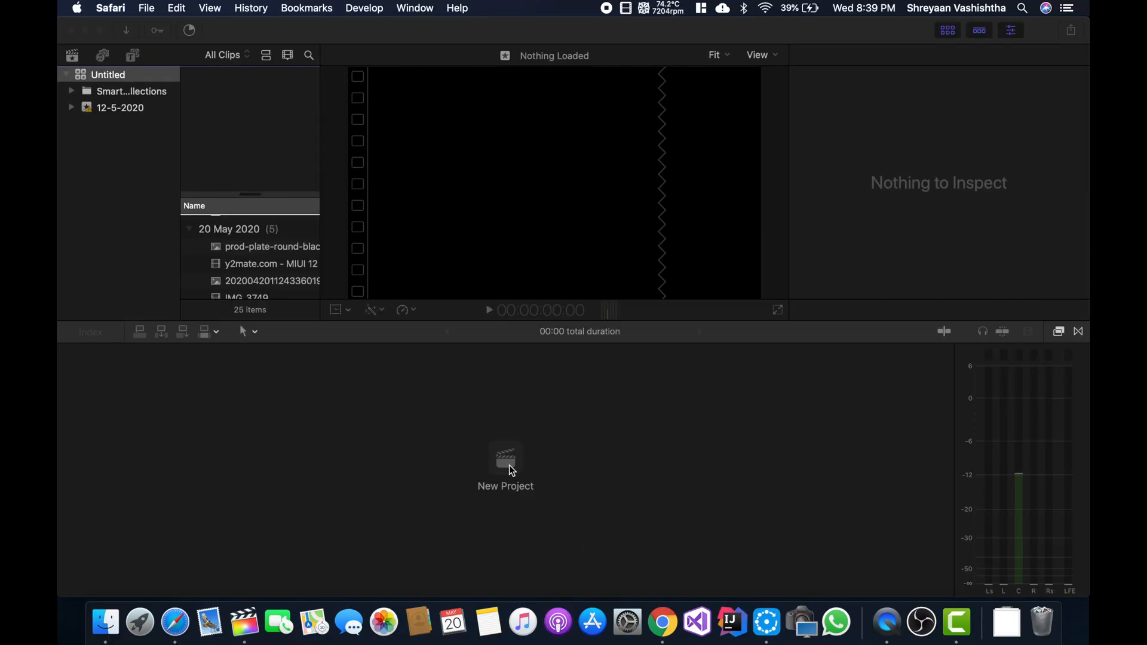
# - Create a 4K project named Jai Ganesh Jai Ganesh Deva in event 12-5-2020, at 3840x2160, 30p, rendered in Apple ProRes 422
pyautogui.click(506, 463)
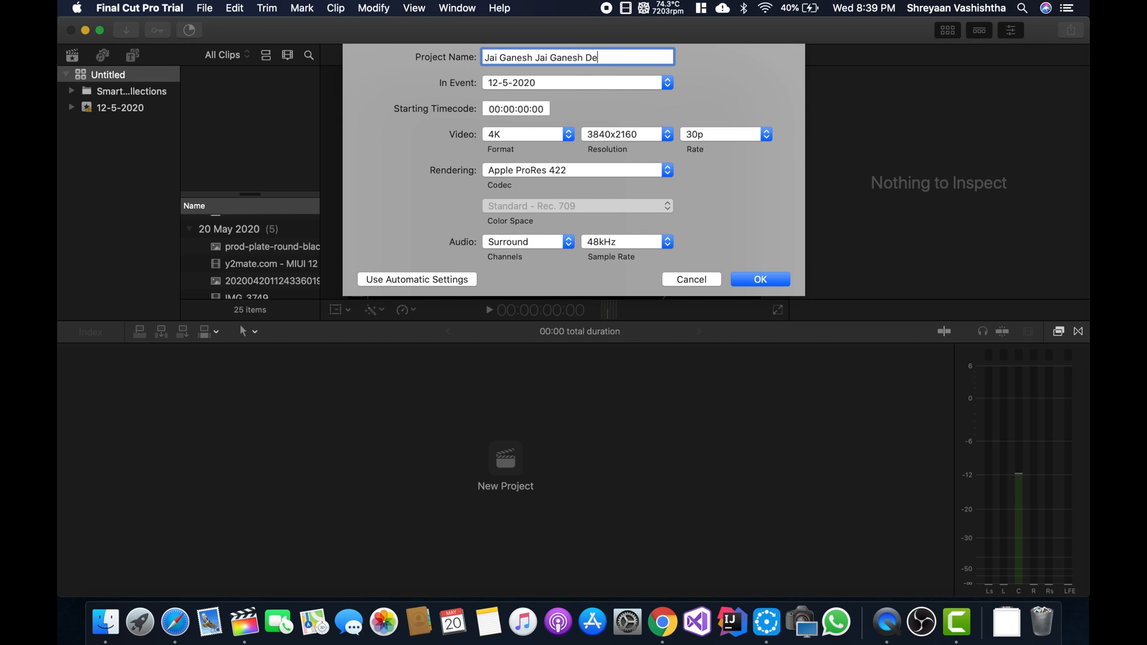
pyautogui.click(518, 137)
pyautogui.click(508, 139)
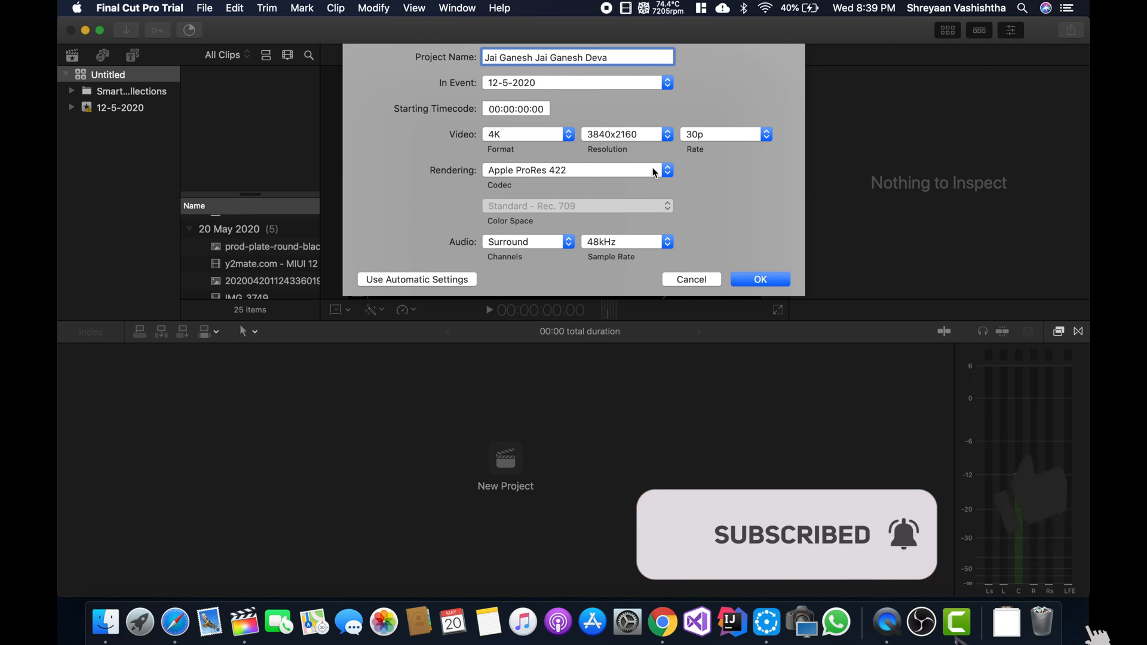
pyautogui.click(510, 170)
pyautogui.click(510, 171)
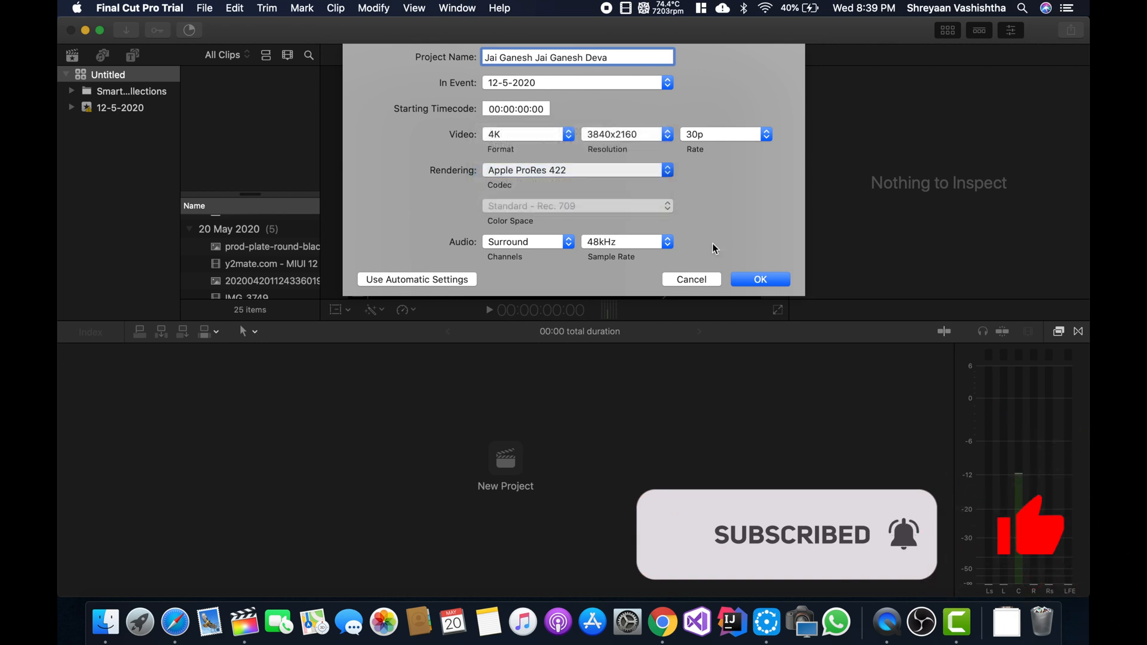
pyautogui.click(755, 281)
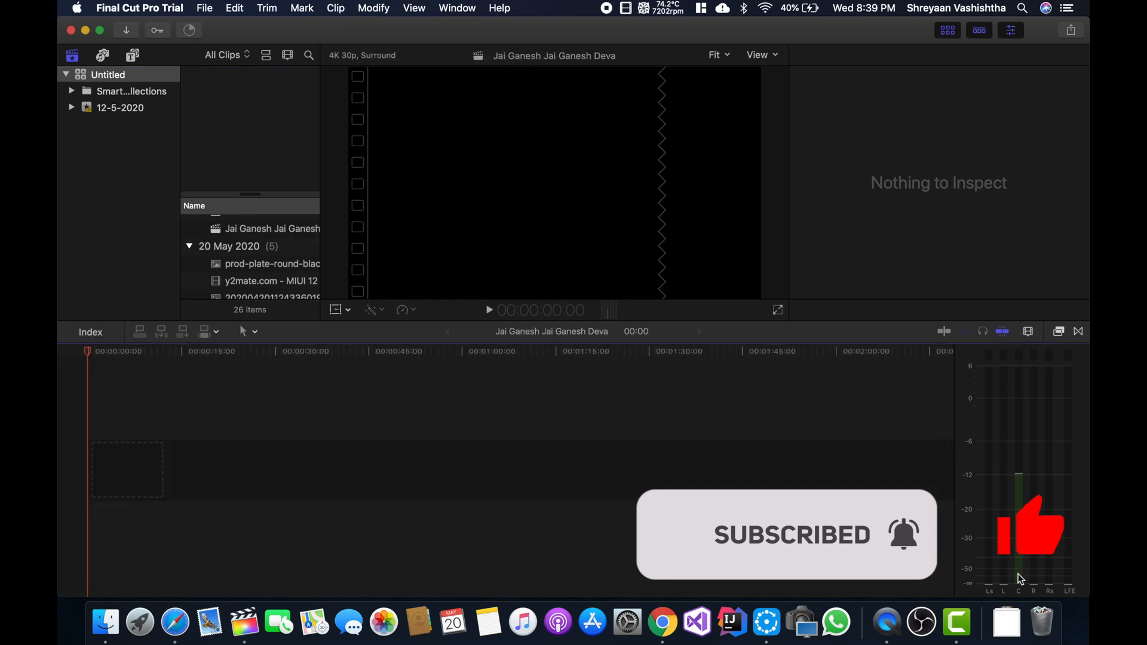
# - Add IMG_3749.MOV from the downloads stack to the start of the timeline and place IMG_3751.MOV right after it
pyautogui.click(1006, 622)
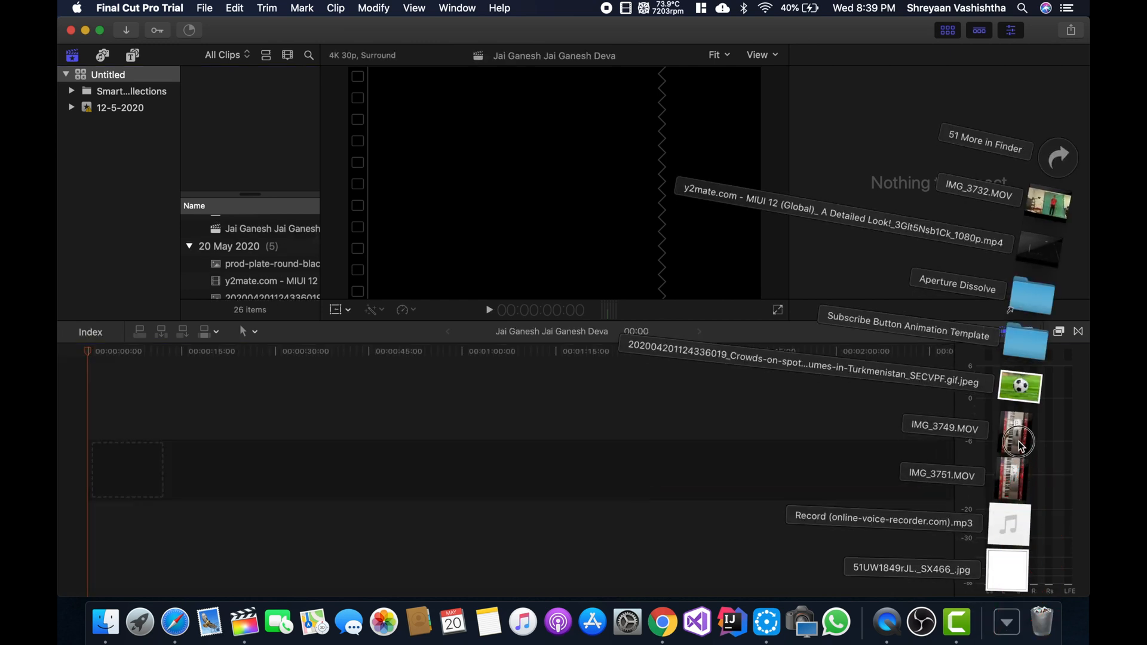
pyautogui.moveTo(1020, 445); pyautogui.dragTo(128, 460)
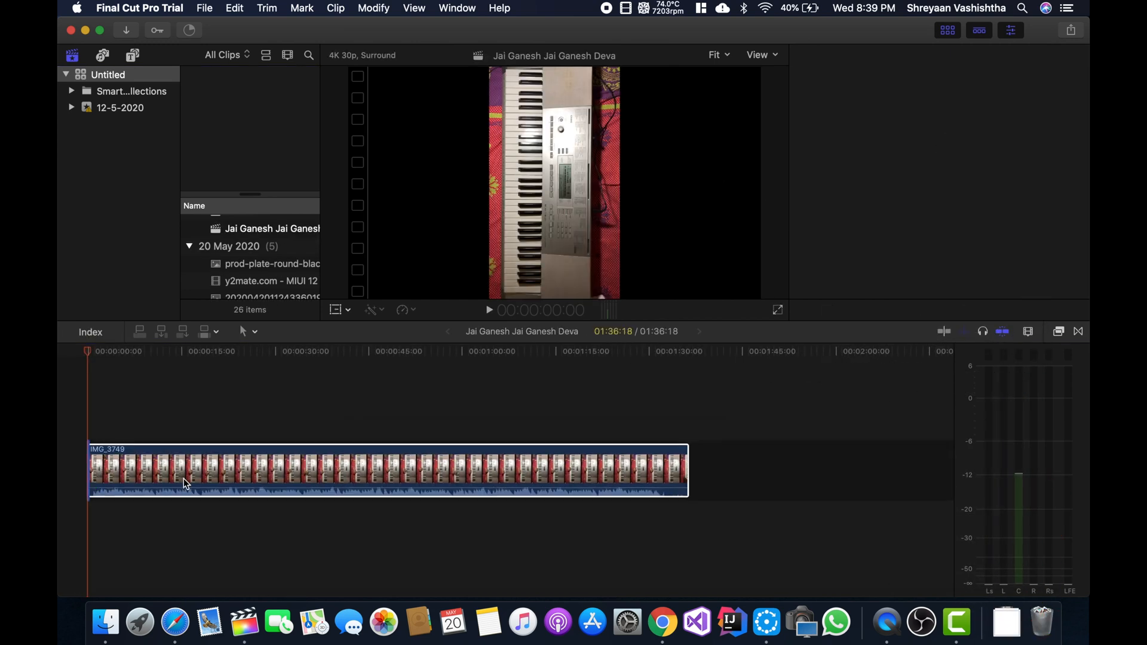
pyautogui.click(1006, 621)
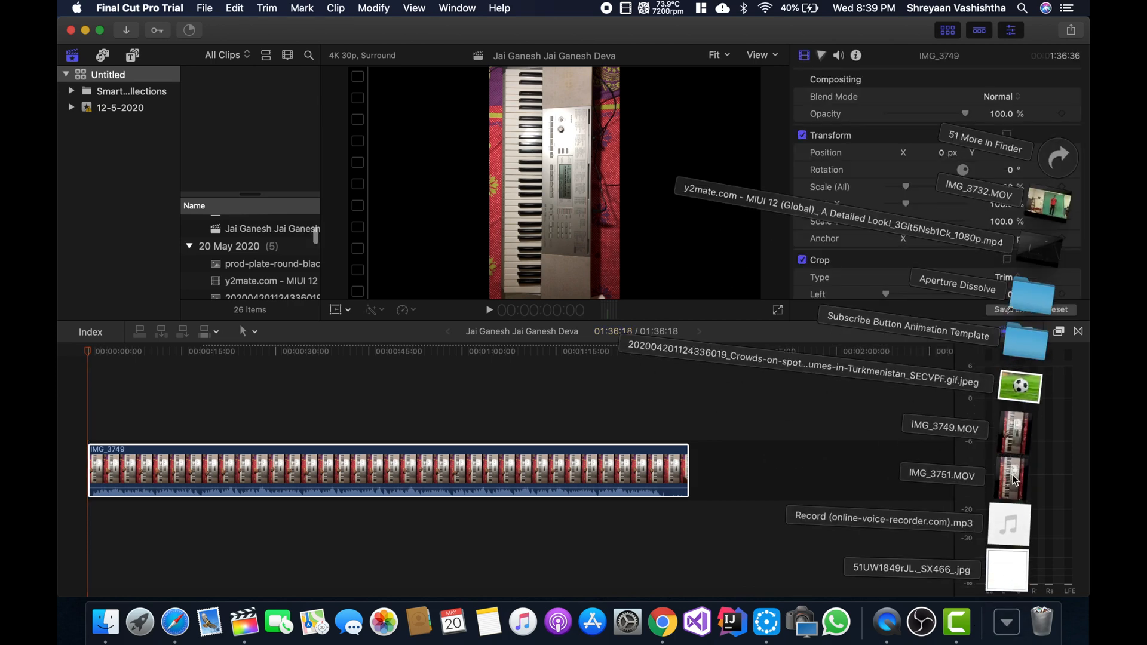
pyautogui.moveTo(1013, 475); pyautogui.dragTo(717, 465)
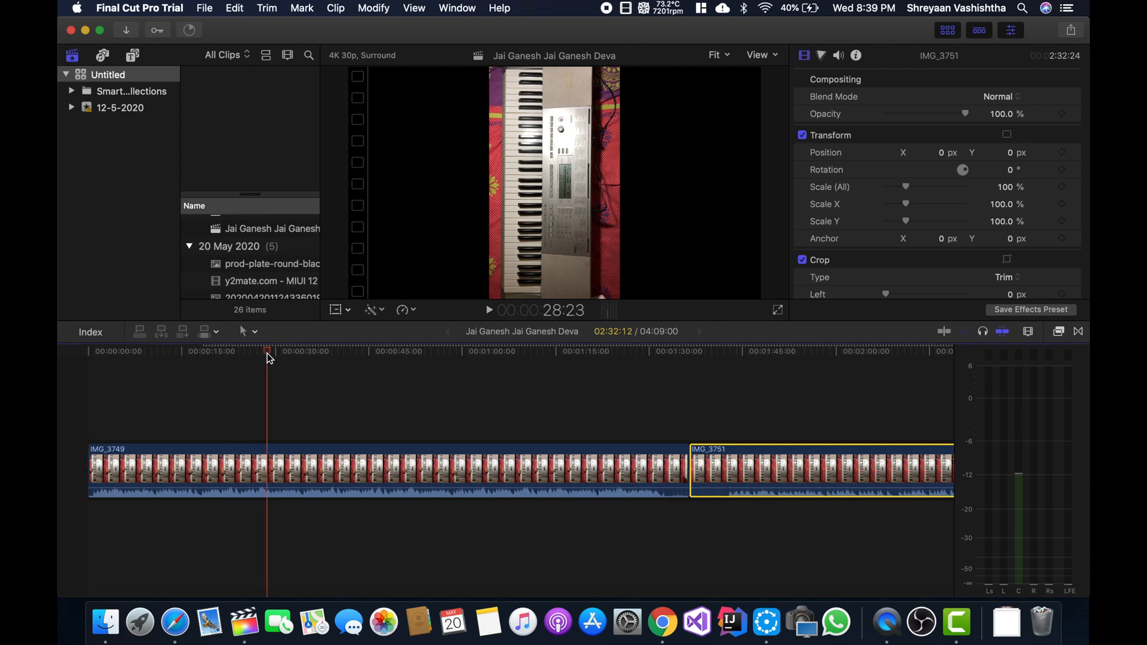
# - Rotate both timeline clips 90° and scale them to 177.7% so the keyboard footage fills the frame
pyautogui.click(322, 473)
pyautogui.press('space')
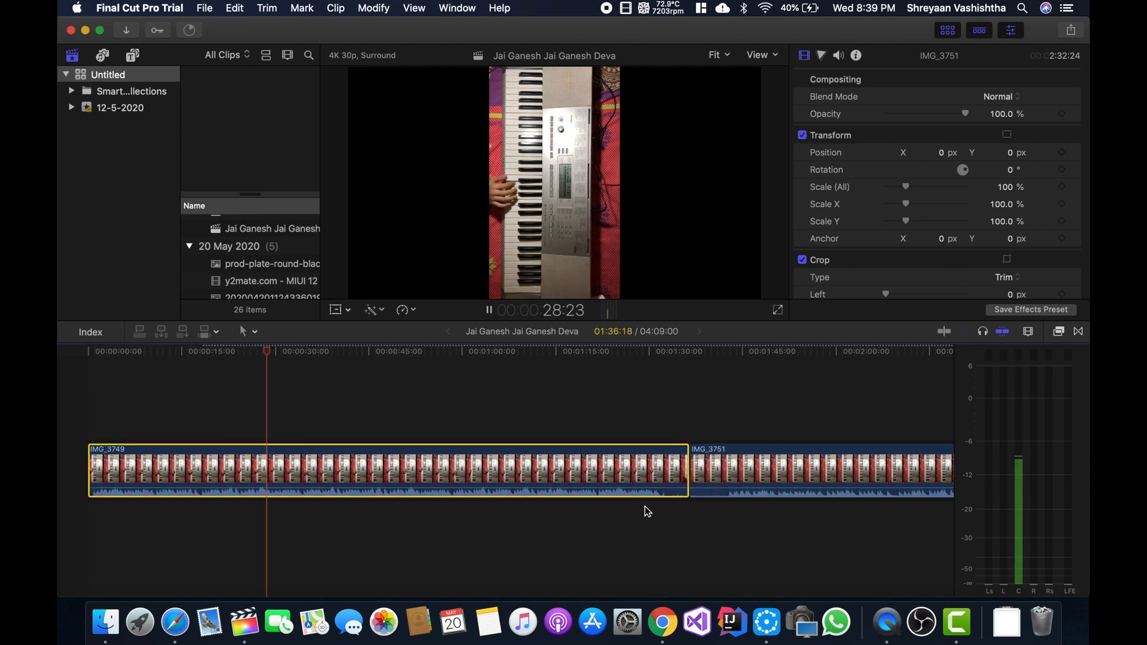
pyautogui.press('space')
pyautogui.keyDown('super'); pyautogui.click(744, 471); pyautogui.keyUp('super')
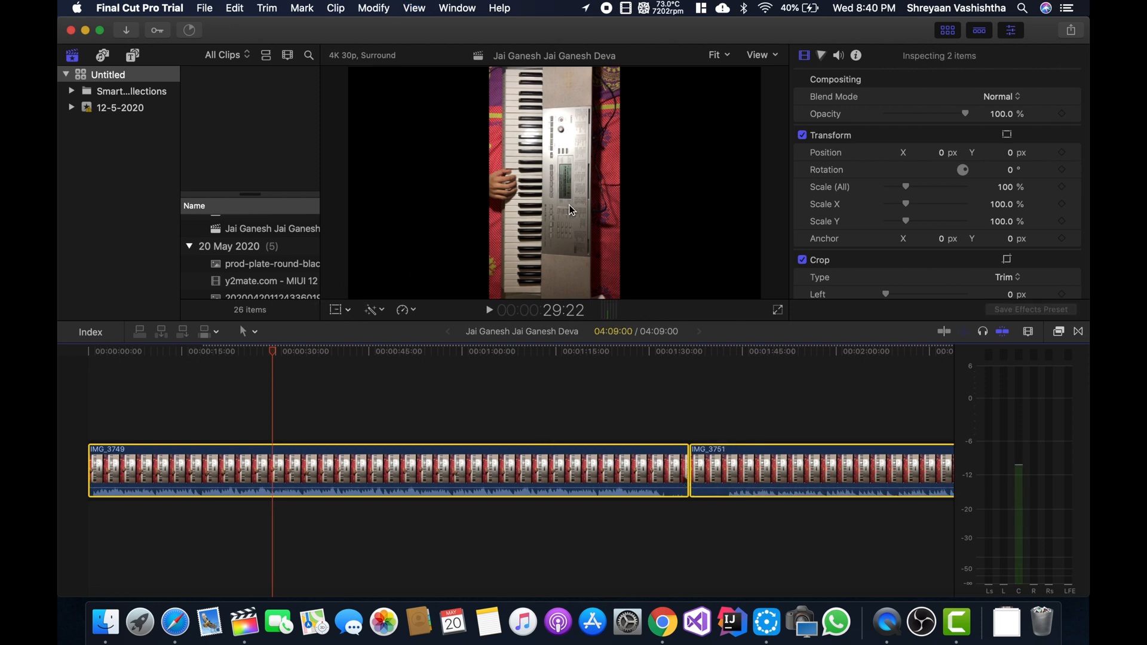
pyautogui.hotkey('shift', 't')
pyautogui.moveTo(584, 183); pyautogui.dragTo(560, 145)
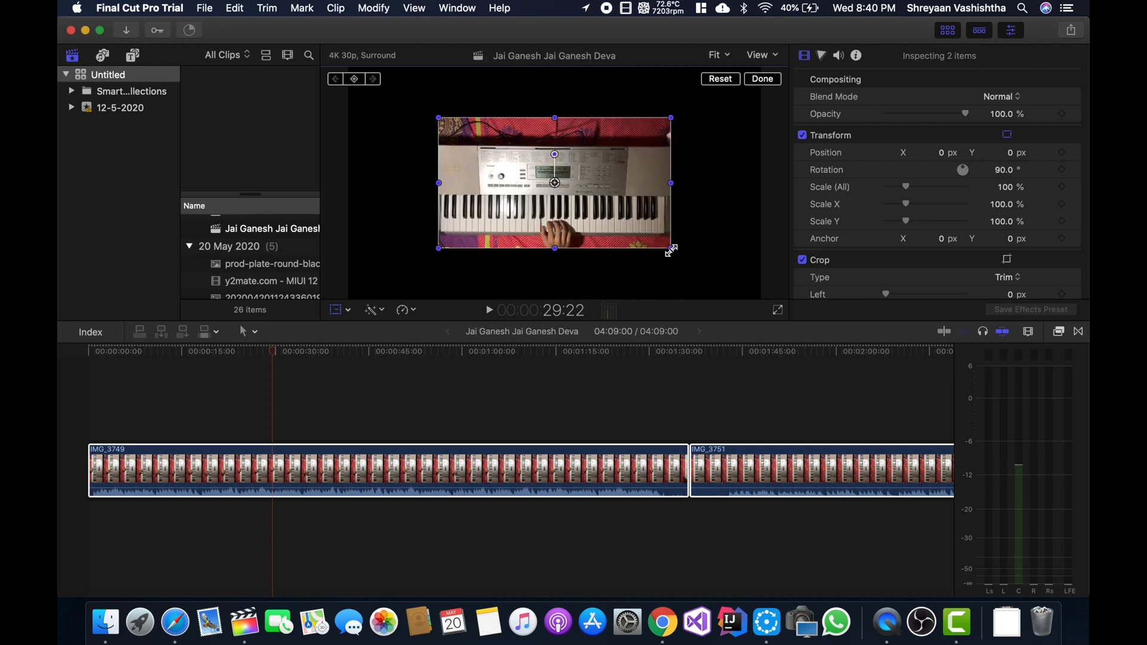
pyautogui.moveTo(671, 248); pyautogui.dragTo(733, 298)
pyautogui.click(758, 78)
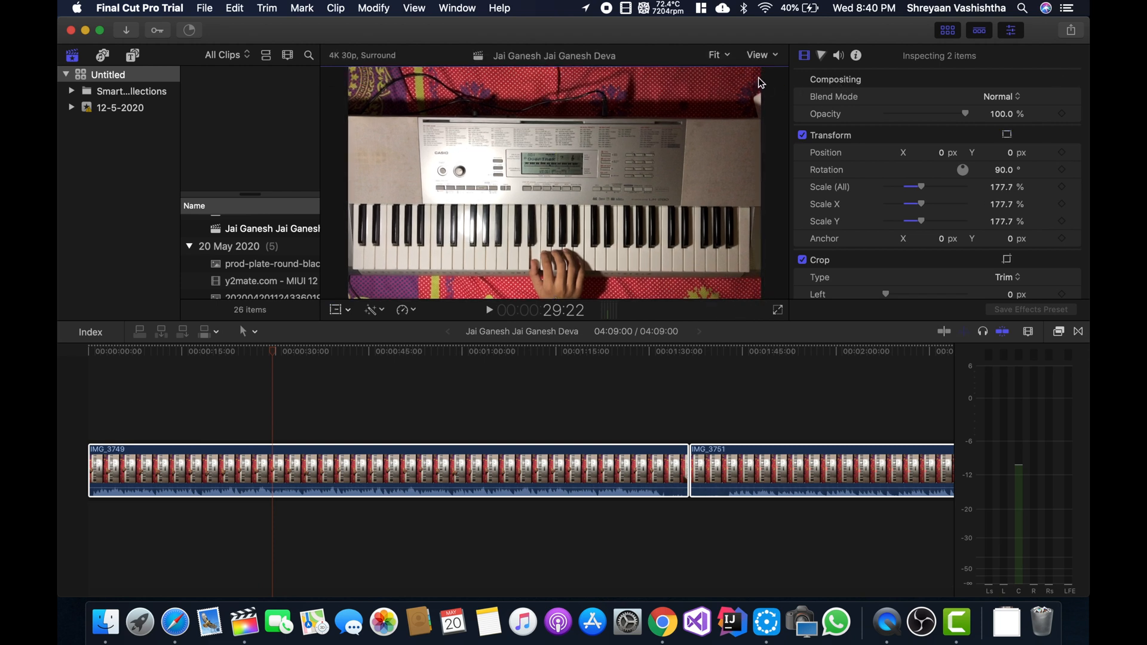
# - Play back the beginning of IMG_3749 and a section of IMG_3751 around 1:48 to check the new framing
pyautogui.click(91, 351)
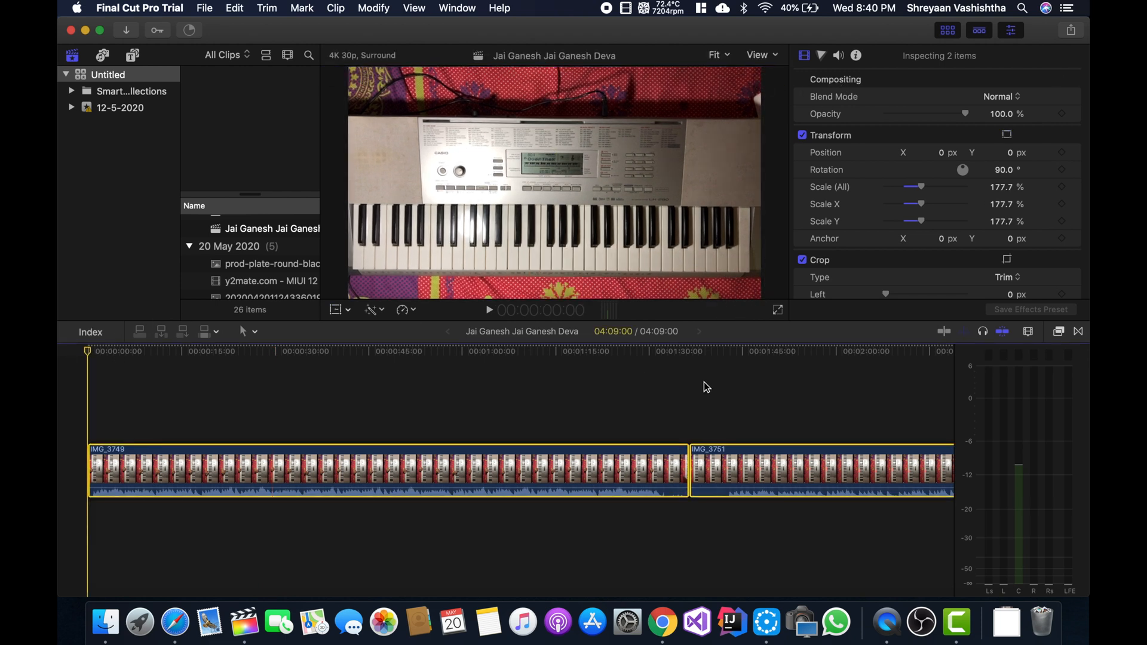
pyautogui.press('space')
pyautogui.click(759, 348)
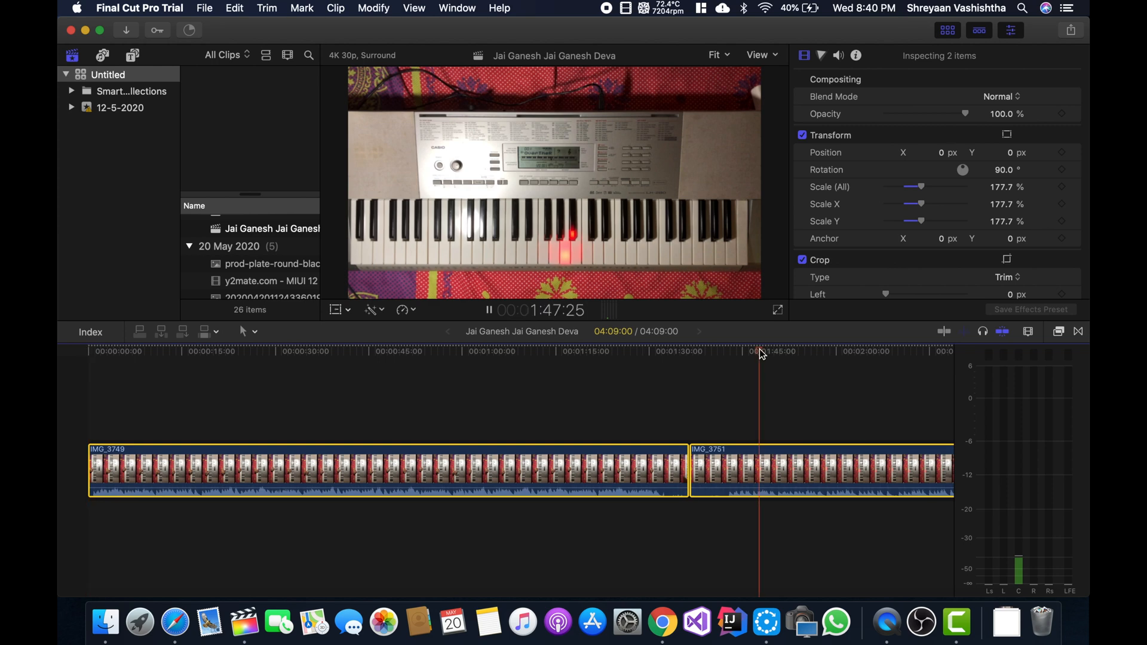
pyautogui.click(85, 355)
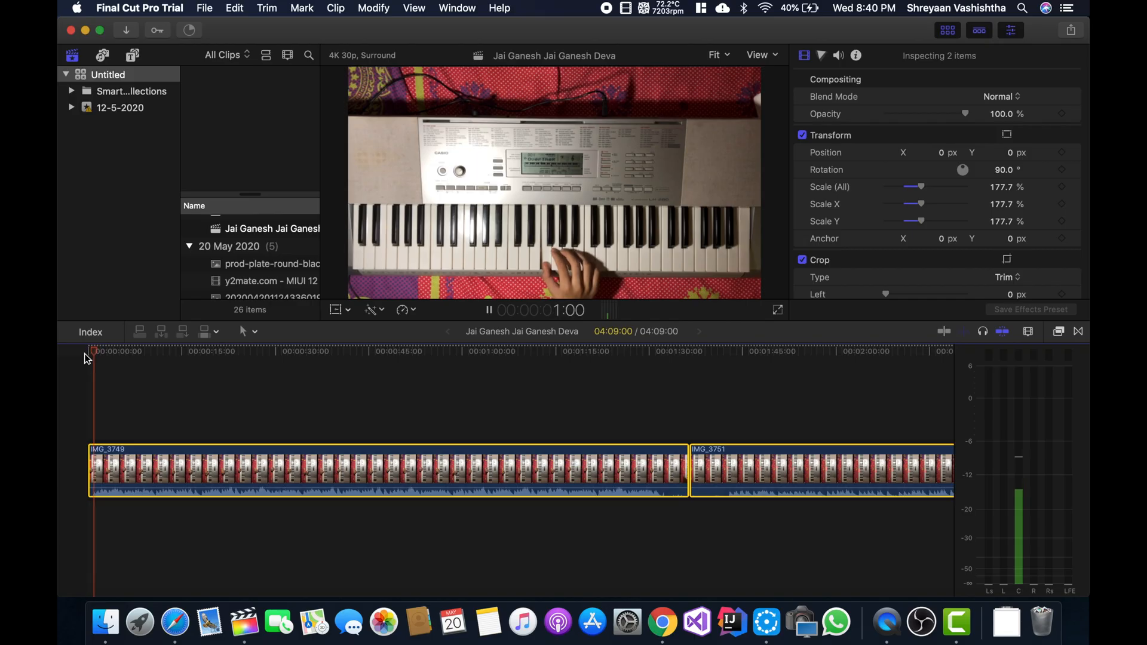
# - Detach the audio from both timeline clips and play the sequence from the start
pyautogui.rightClick(253, 467)
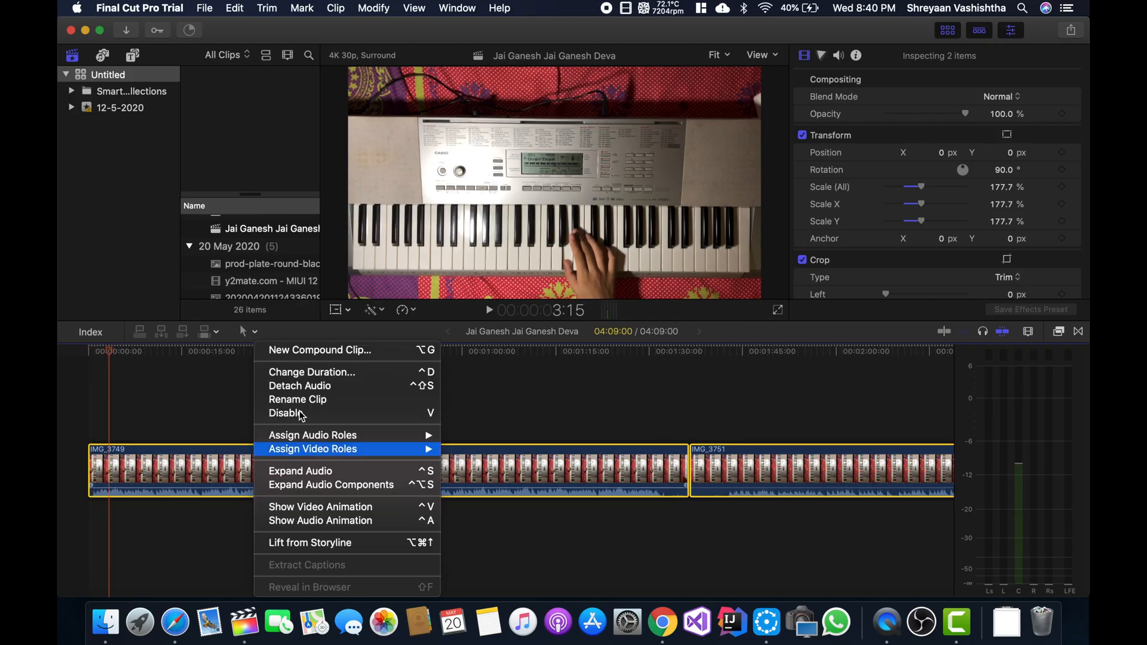
pyautogui.click(309, 386)
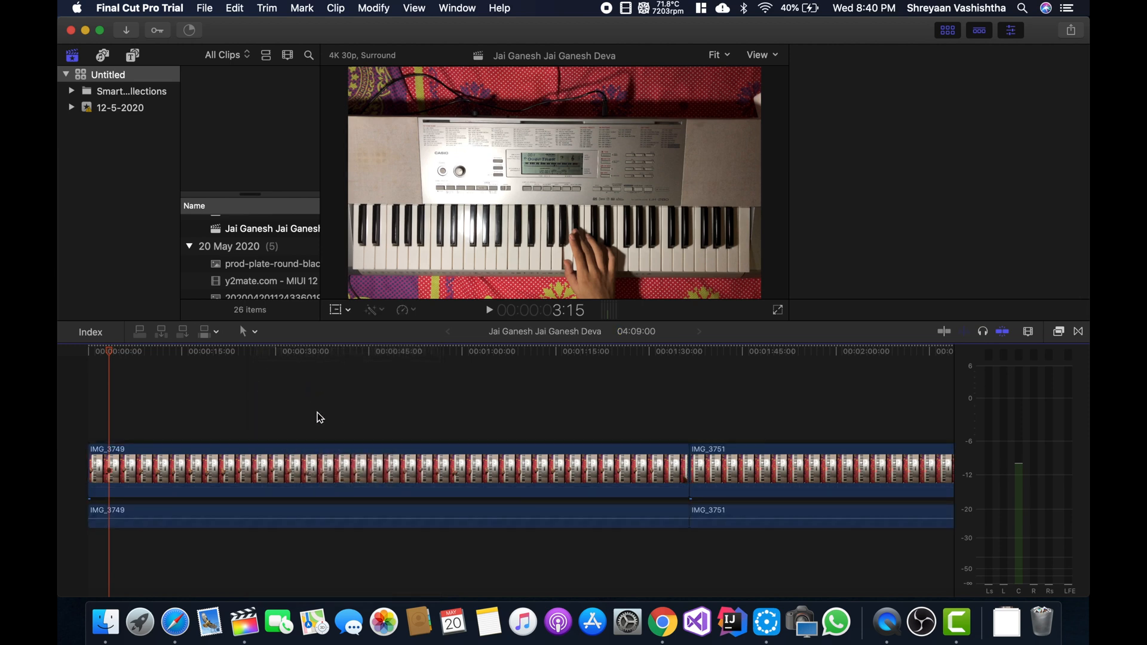
pyautogui.press('super+4')
pyautogui.click(89, 356)
pyautogui.press('space')
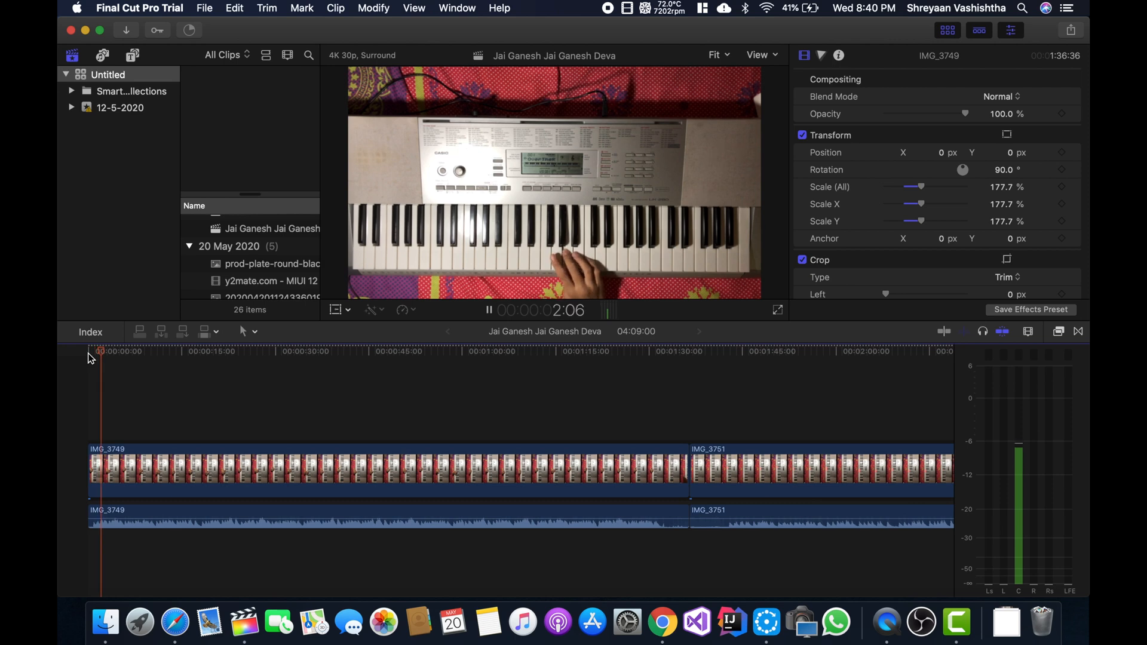
# - Add the Record (online-voice-recorder.com).mp3 file below the video at the very start of the timeline
pyautogui.click(89, 357)
pyautogui.click(1009, 623)
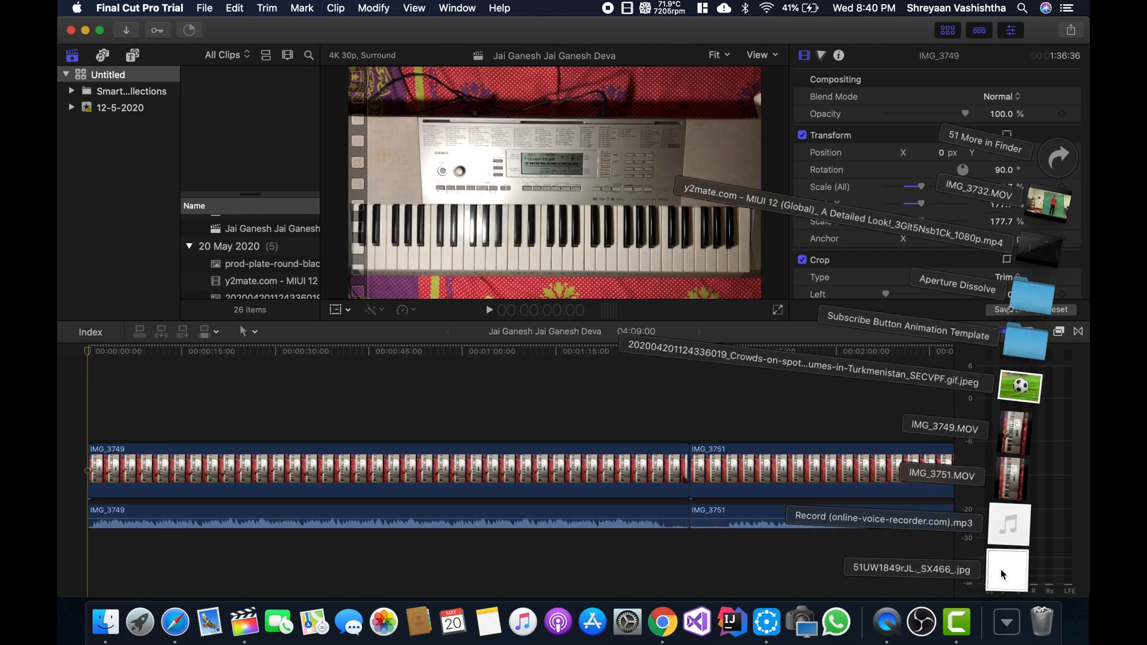
pyautogui.moveTo(1008, 537); pyautogui.dragTo(110, 517)
pyautogui.click(198, 478)
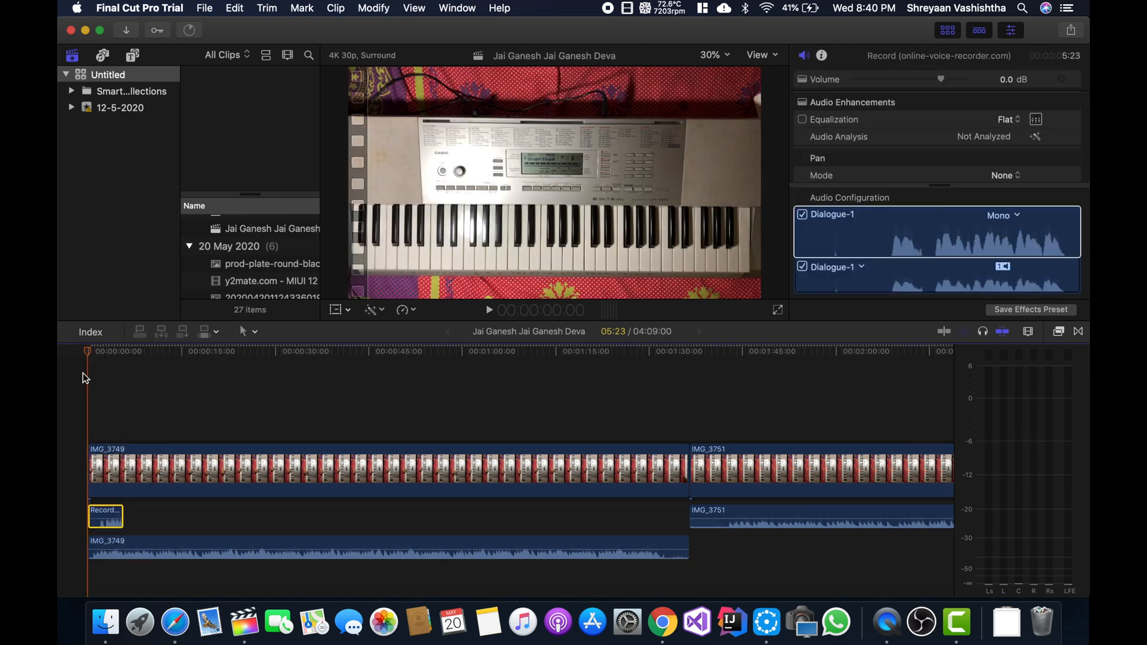
pyautogui.moveTo(90, 354)
pyautogui.mouseDown()
pyautogui.moveTo(116, 356)
pyautogui.moveTo(90, 356)
pyautogui.mouseUp()
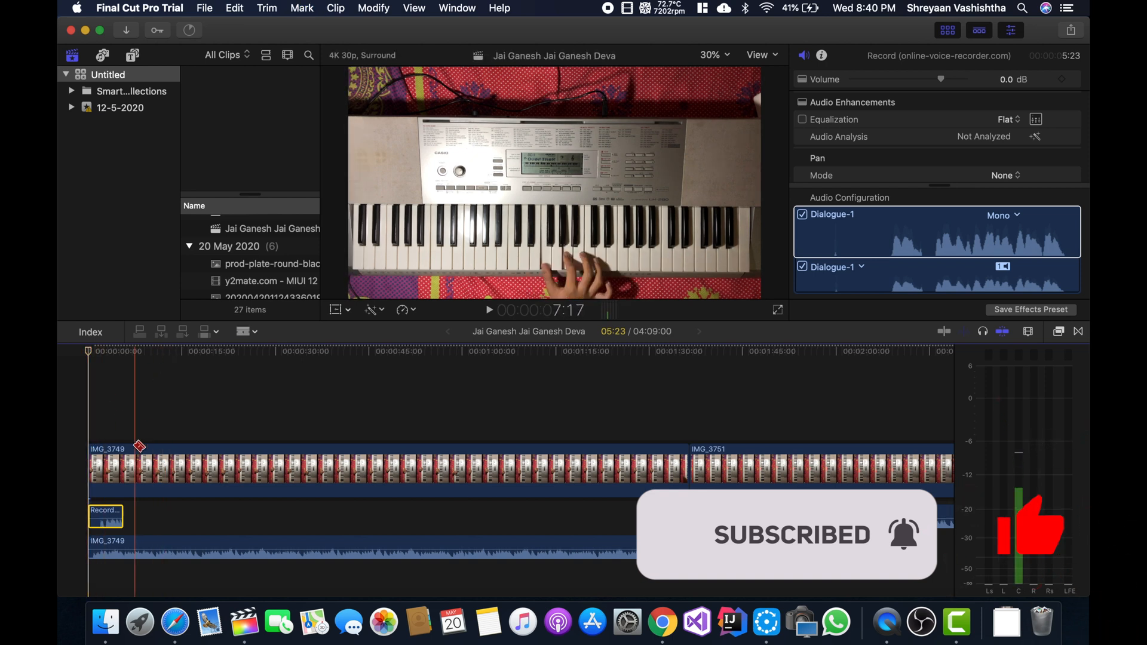
# - Cut a two-frame piece off the start of IMG_3749 and paste copies of it at the beginning of the timeline
pyautogui.scroll(5, 149, 425)
pyautogui.hscroll(-3, 170, 407)
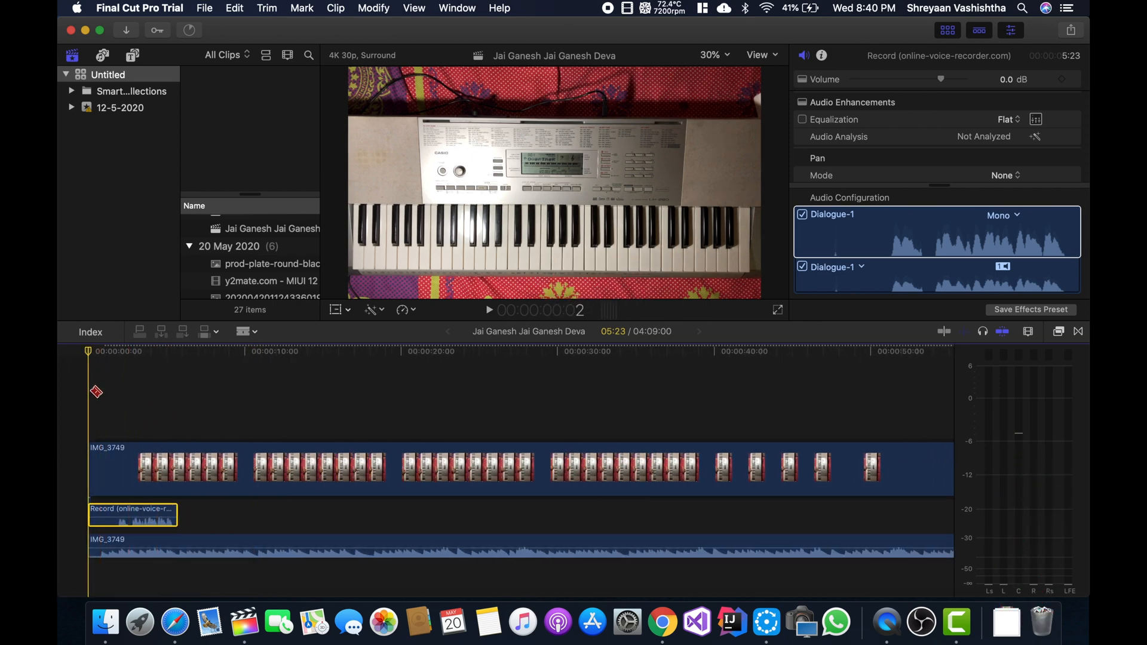
pyautogui.scroll(10, 90, 371)
pyautogui.press('super+v')
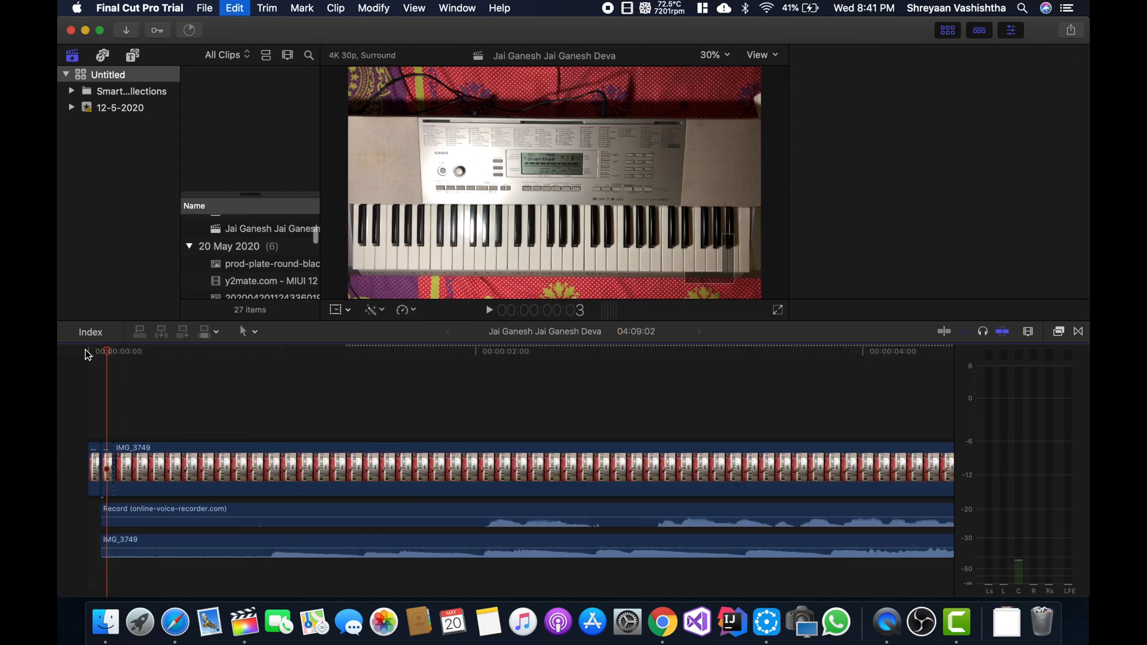
pyautogui.press('super+v')
pyautogui.click(89, 356)
pyautogui.press('super+v')
pyautogui.press('Delete')
pyautogui.press('super+c')
pyautogui.click(92, 358)
pyautogui.press('super+v')
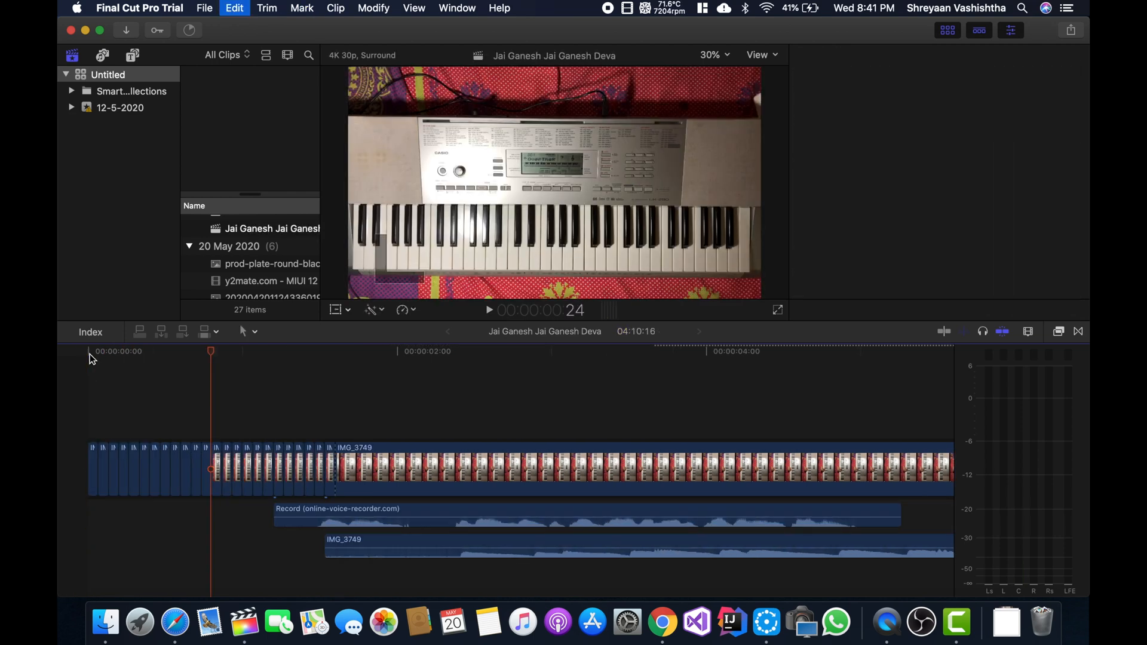
# - Extend the intro with more pasted copies of the short piece, and move the voice recording to the timeline's start
pyautogui.moveTo(382, 515); pyautogui.dragTo(197, 515)
pyautogui.click(330, 478)
pyautogui.click(90, 357)
pyautogui.press('super+v')
pyautogui.moveTo(460, 515); pyautogui.dragTo(212, 515)
pyautogui.press('super+v')
pyautogui.moveTo(521, 540); pyautogui.dragTo(212, 541)
# - Delete the surplus short pieces just before the long IMG_3749 clip
pyautogui.click(763, 493)
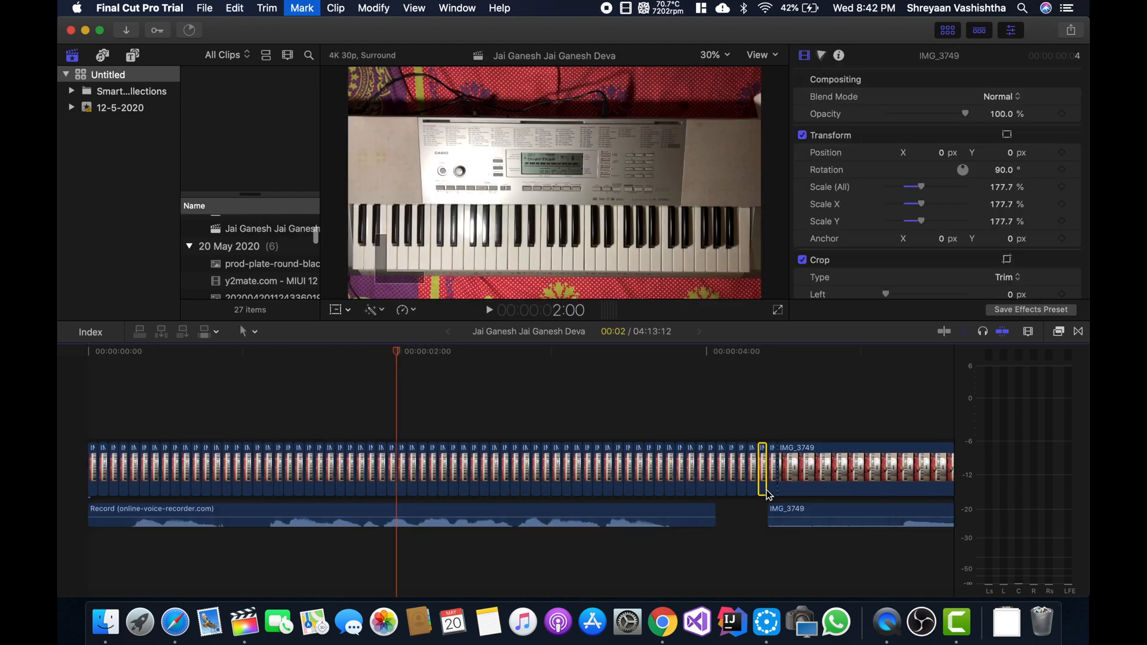
pyautogui.press('Delete')
pyautogui.click(769, 491)
# - Play the sequence from the start to check the transition from the voice intro into the IMG_3749 performance
pyautogui.scroll(-8, 661, 443)
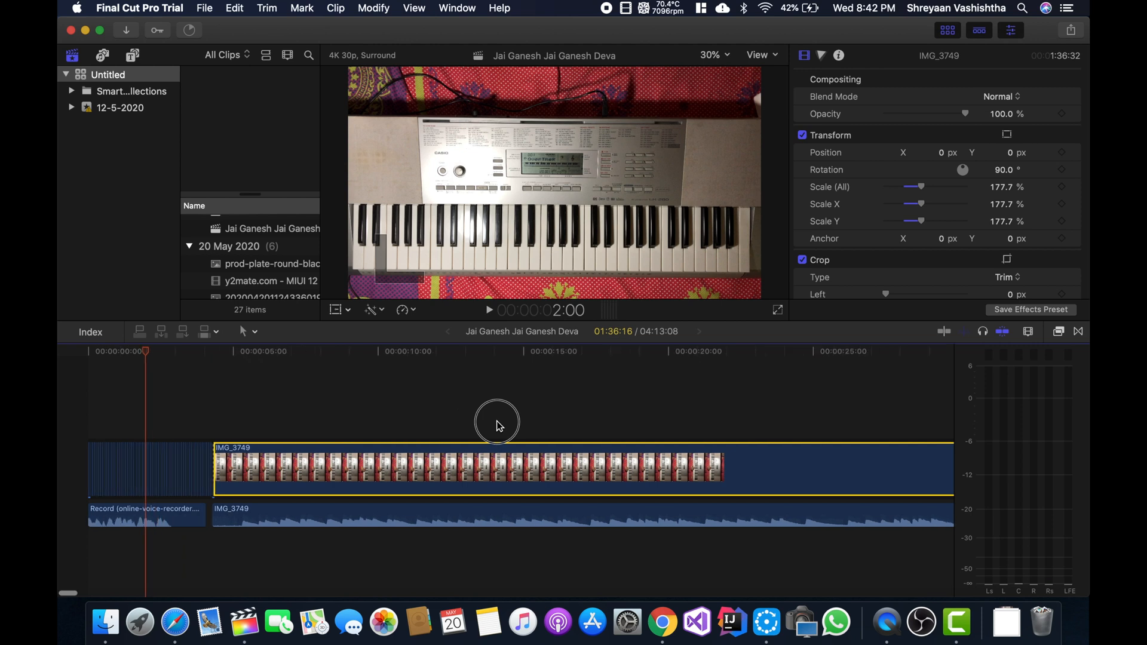
pyautogui.scroll(-6, 497, 425)
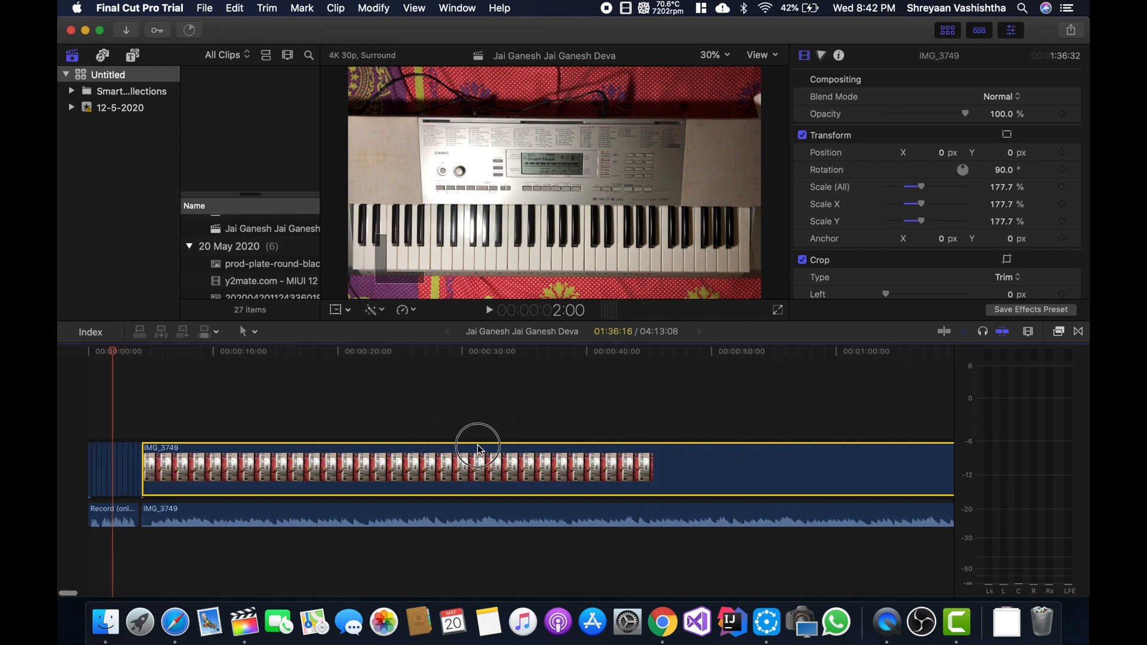
pyautogui.scroll(-8, 124, 410)
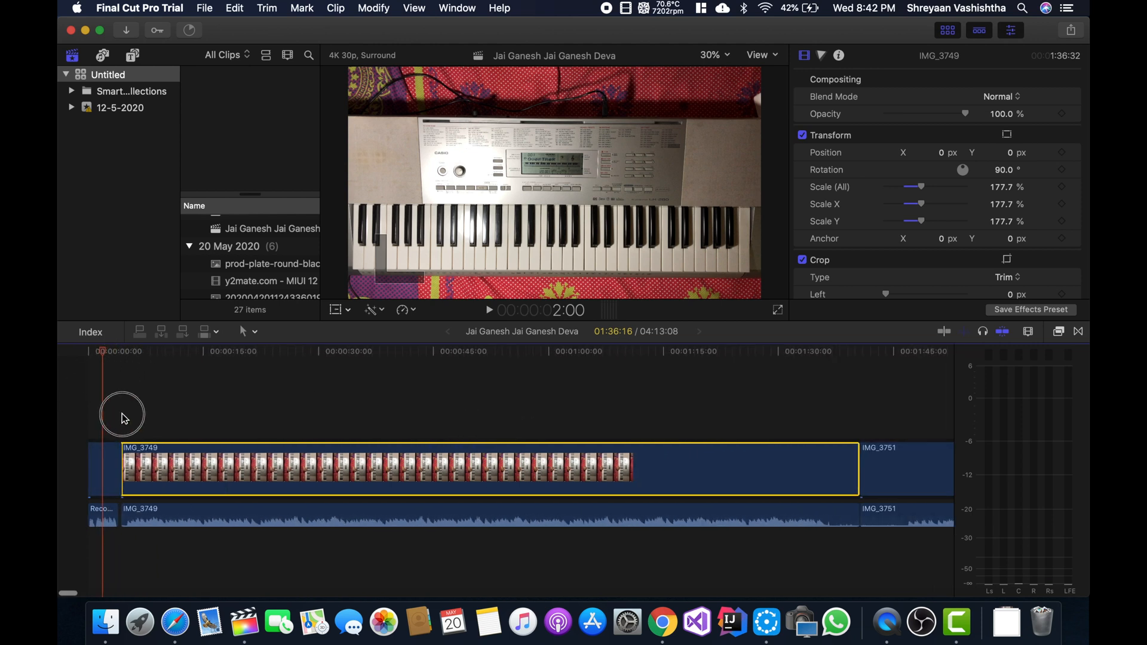
pyautogui.scroll(5, 120, 412)
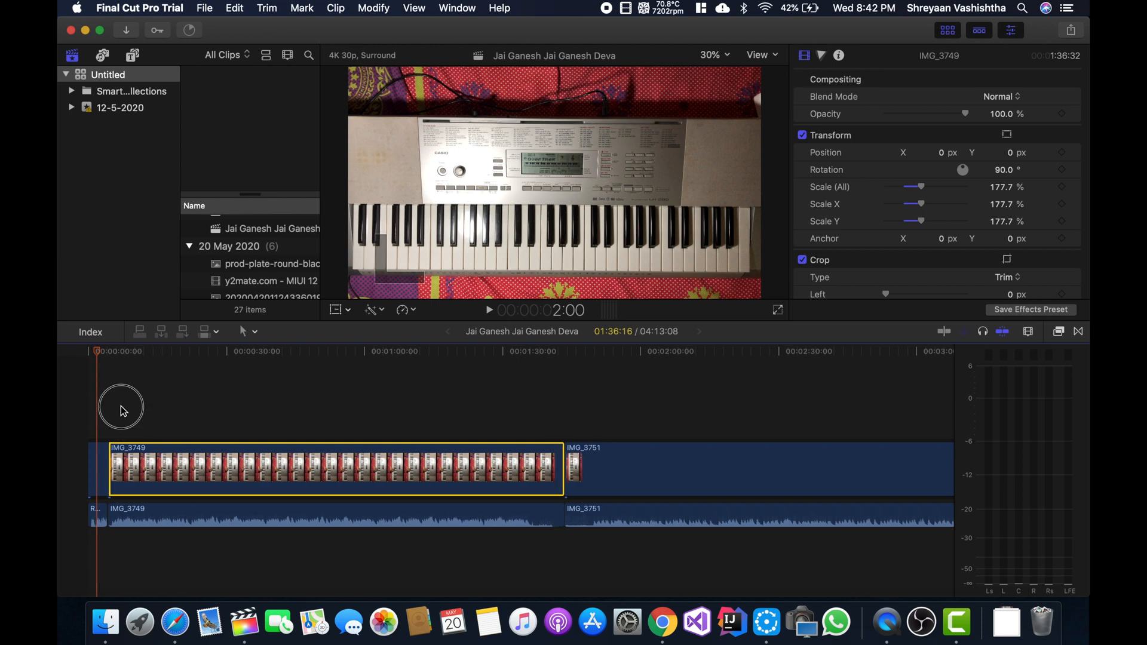
pyautogui.click(87, 356)
pyautogui.press('space')
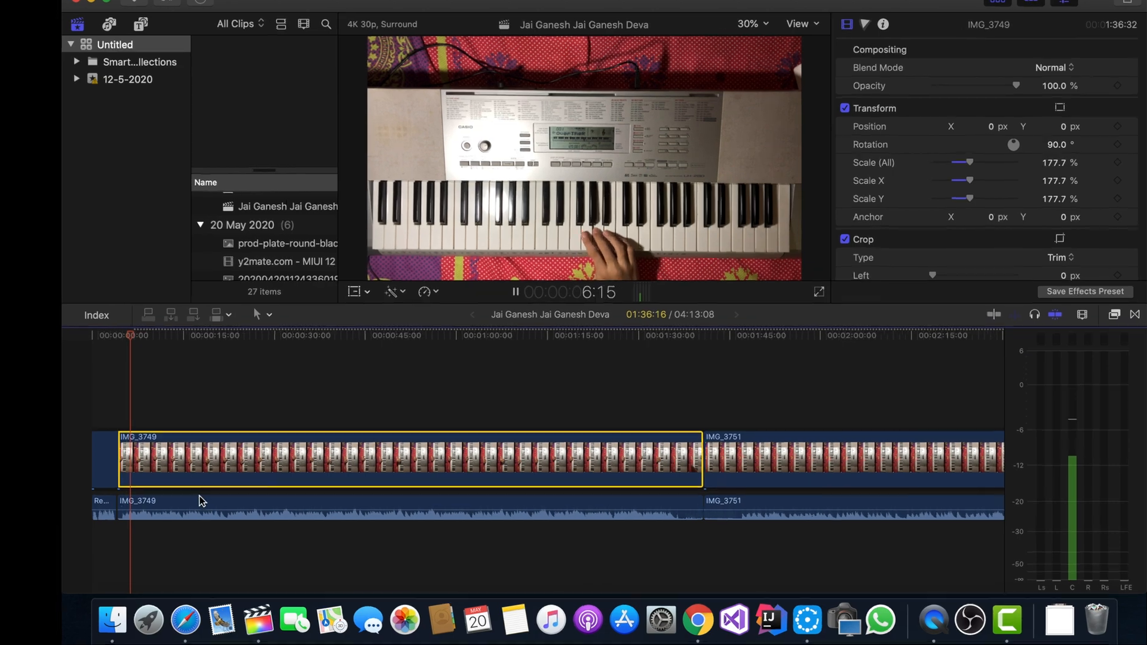
# - Auto-enhance the detached IMG_3749 audio to fix its detected problems, and set its equalization to Music Enhance
pyautogui.click(191, 515)
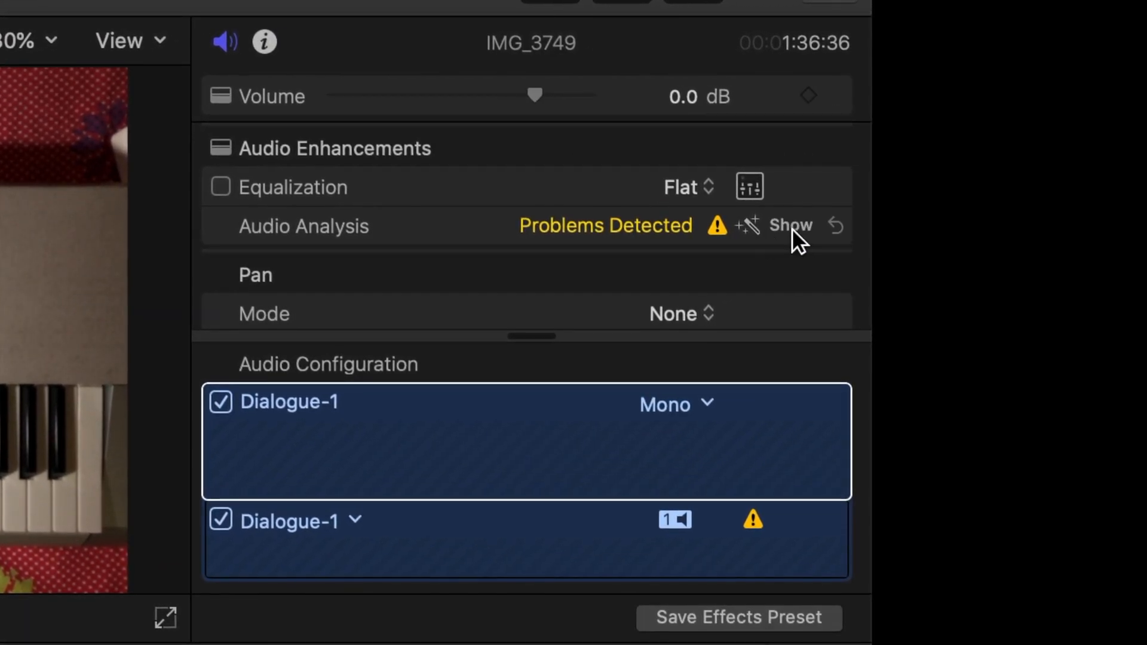
pyautogui.click(748, 227)
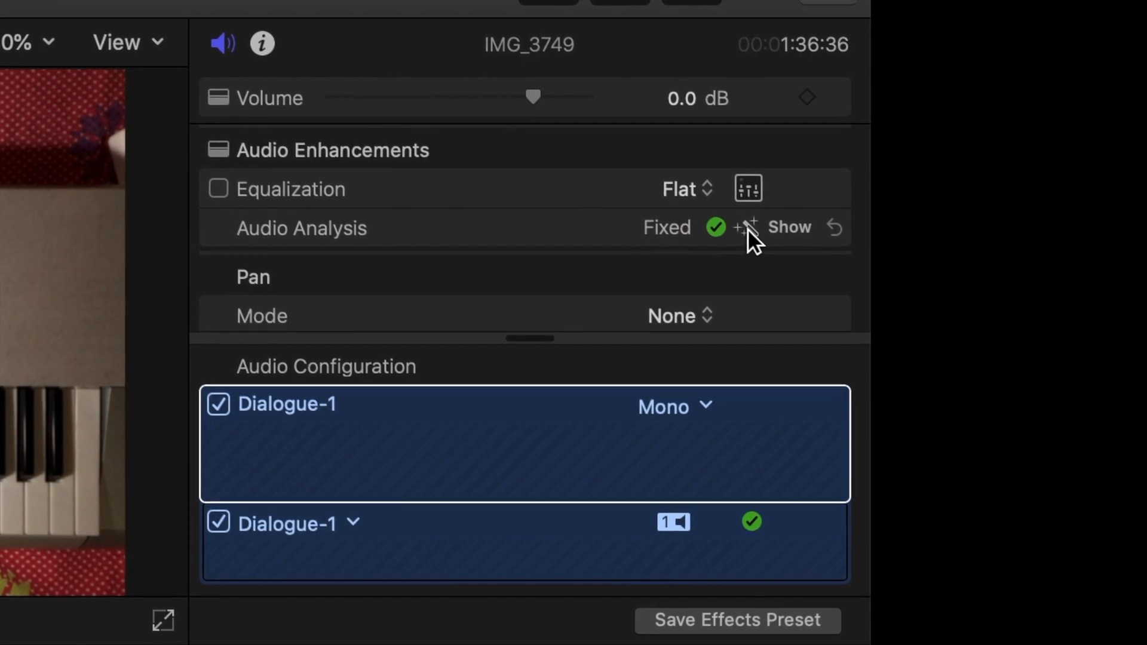
pyautogui.scroll(-3, 517, 264)
pyautogui.scroll(-1, 517, 266)
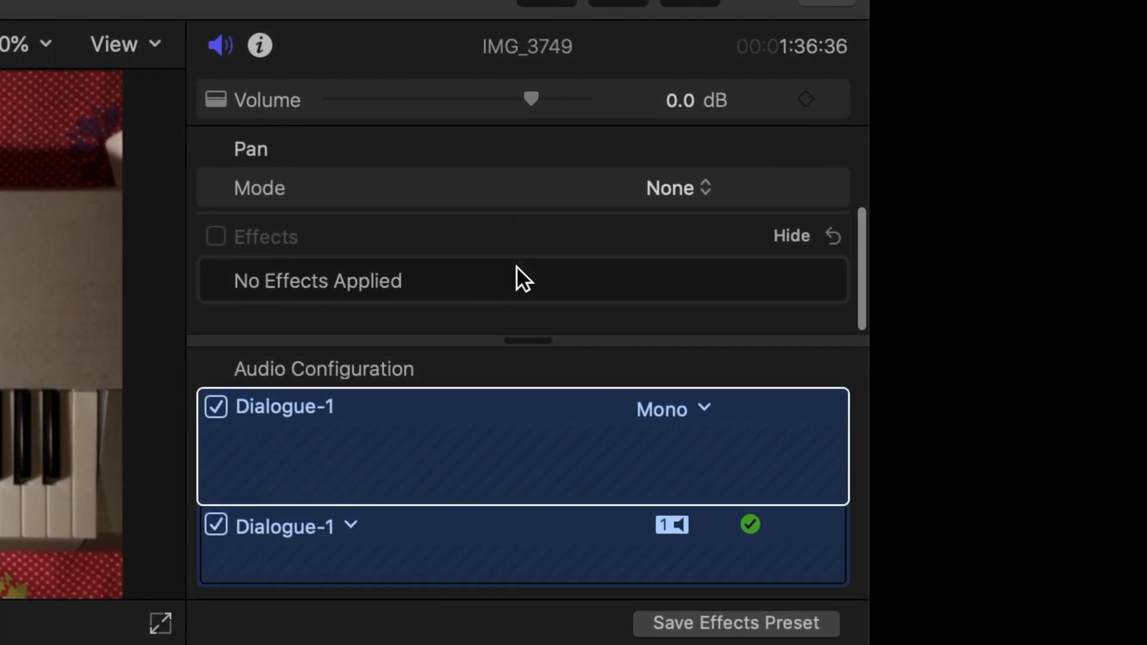
pyautogui.scroll(2, 516, 267)
pyautogui.scroll(2, 378, 220)
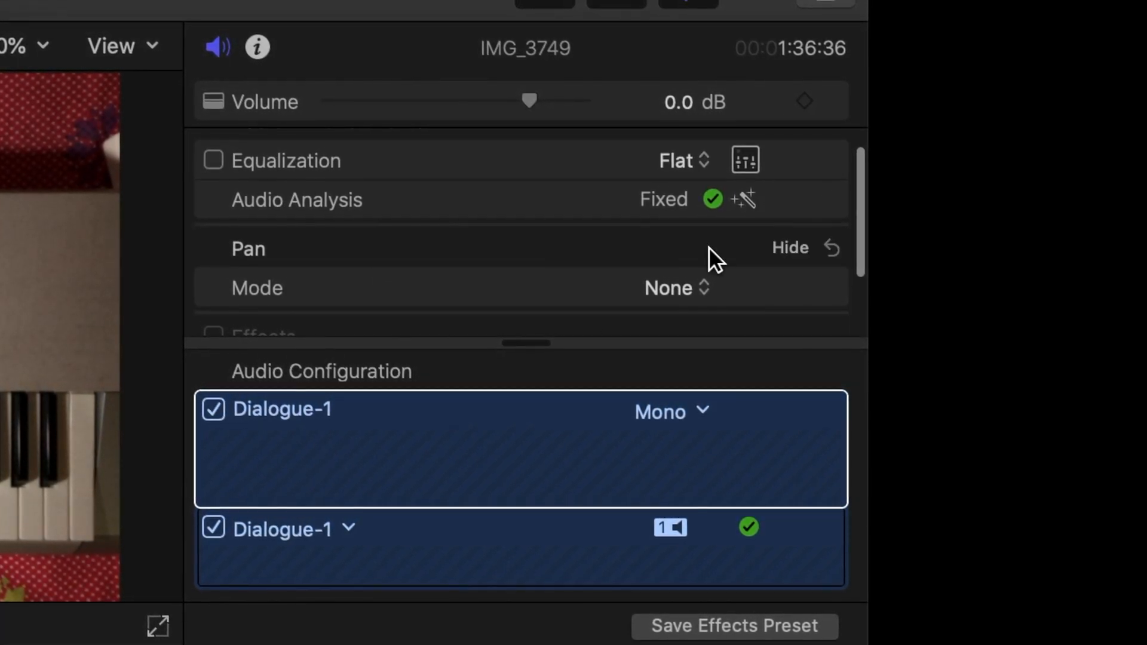
pyautogui.click(702, 159)
pyautogui.click(693, 220)
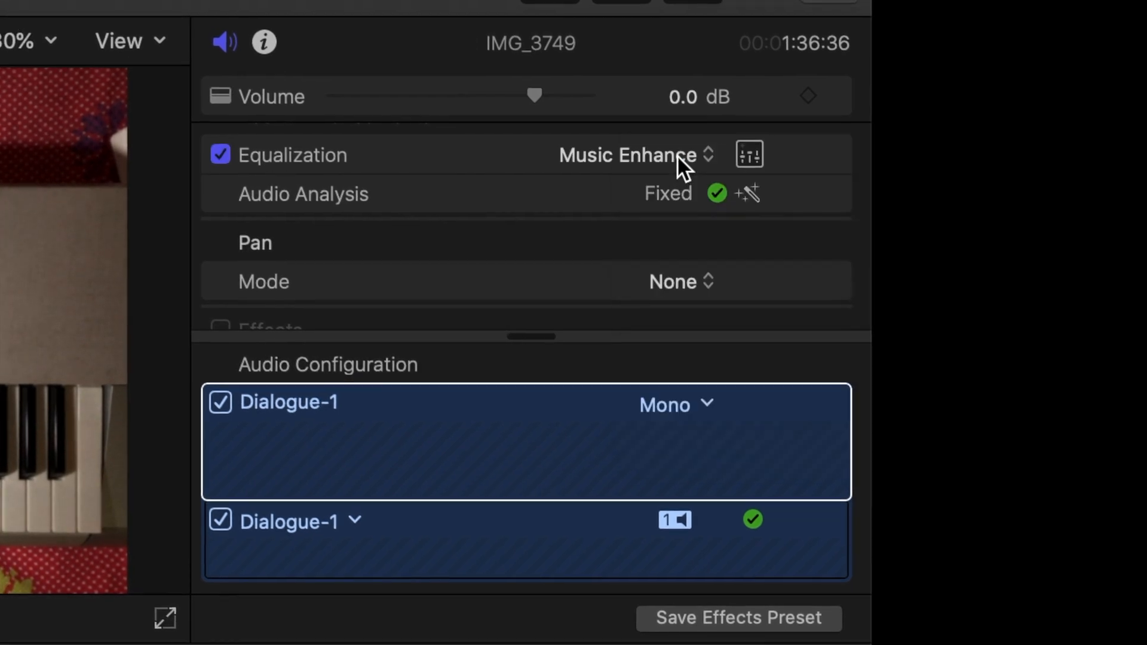
# - Set the IMG_3749 audio's equalization to Bass Boost and show its detailed audio analysis settings
pyautogui.click(635, 162)
pyautogui.click(705, 264)
pyautogui.scroll(-3, 323, 272)
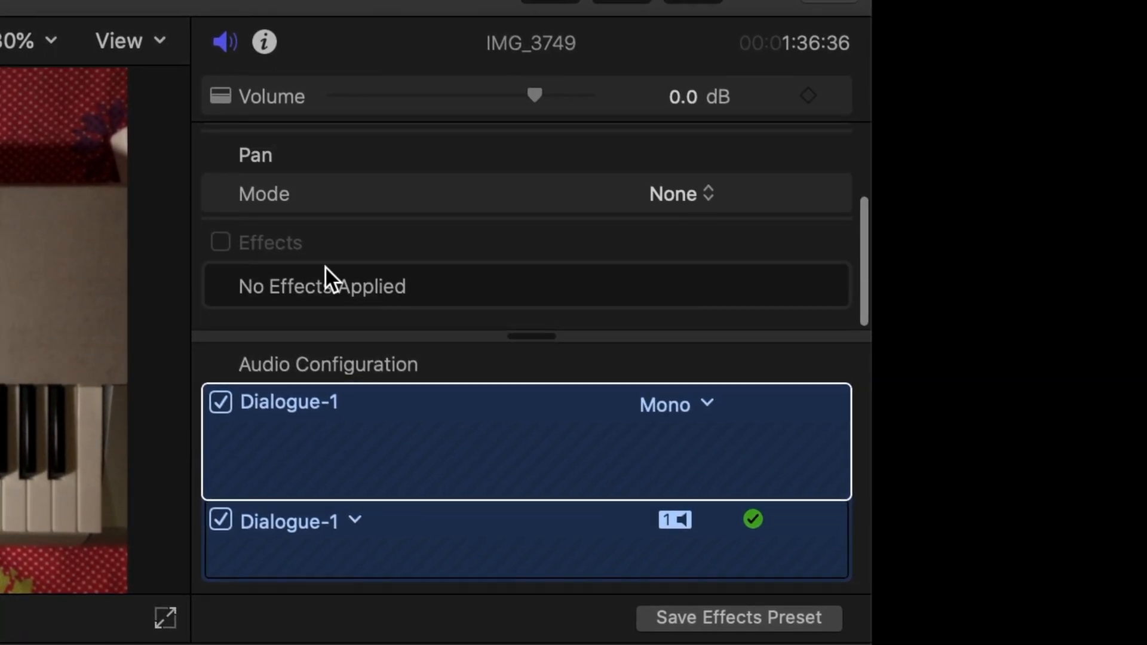
pyautogui.scroll(4, 412, 230)
pyautogui.click(771, 216)
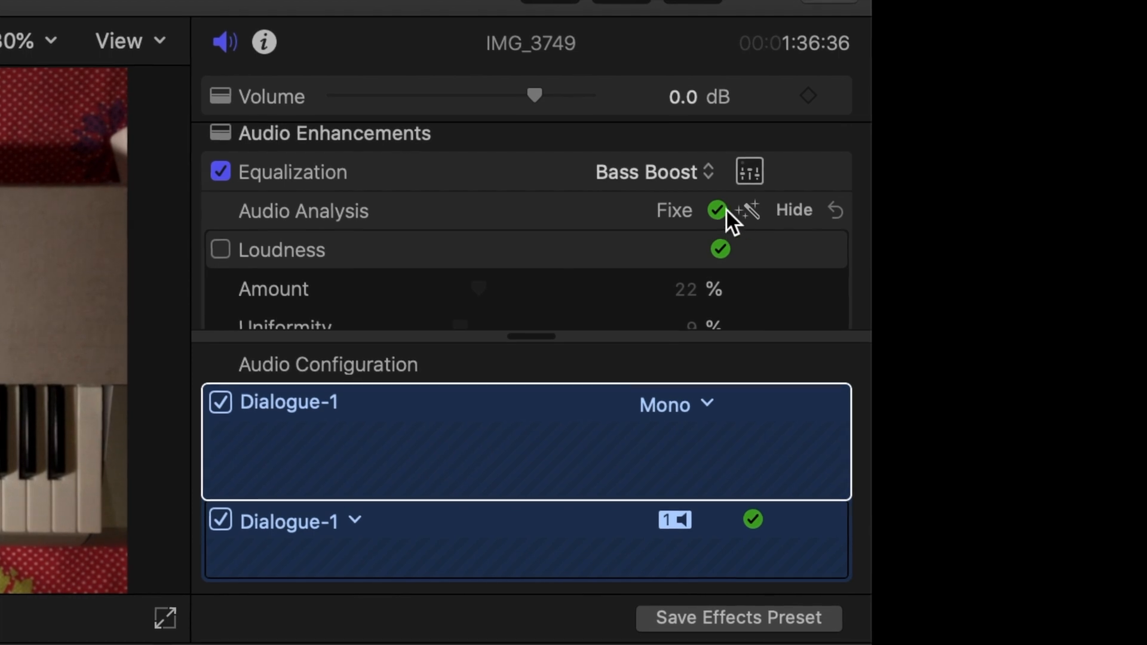
# - Toggle one of the IMG_3749 clip's detailed audio analysis corrections and lower its amount
pyautogui.scroll(-3, 753, 246)
pyautogui.click(215, 239)
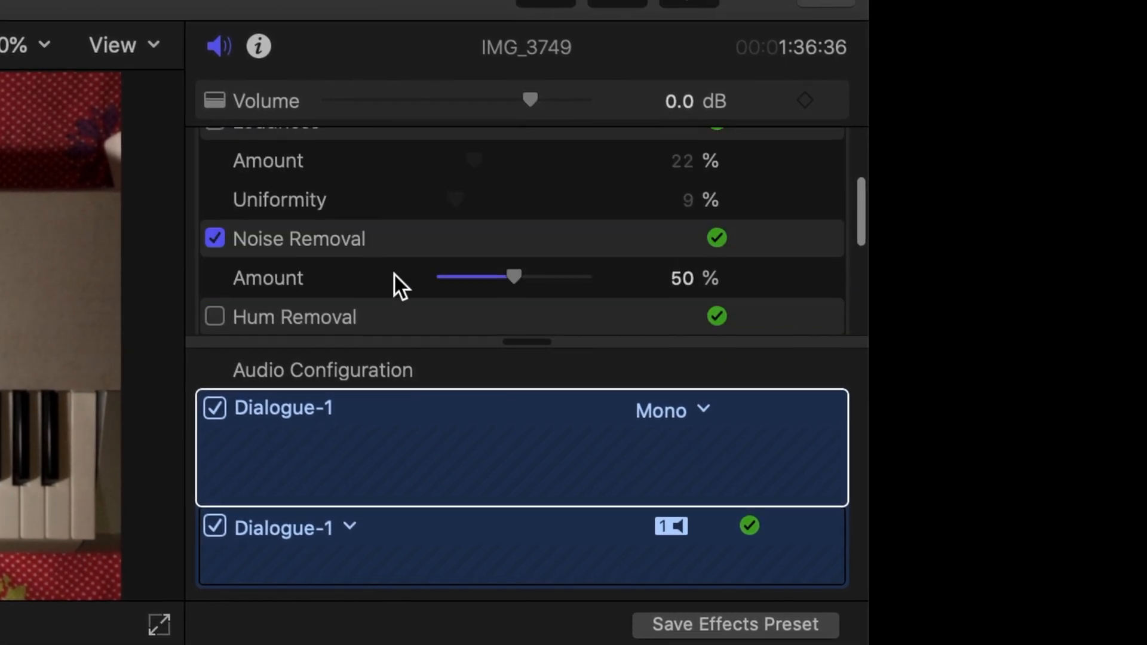
pyautogui.moveTo(514, 277); pyautogui.dragTo(484, 278)
pyautogui.scroll(-2, 500, 203)
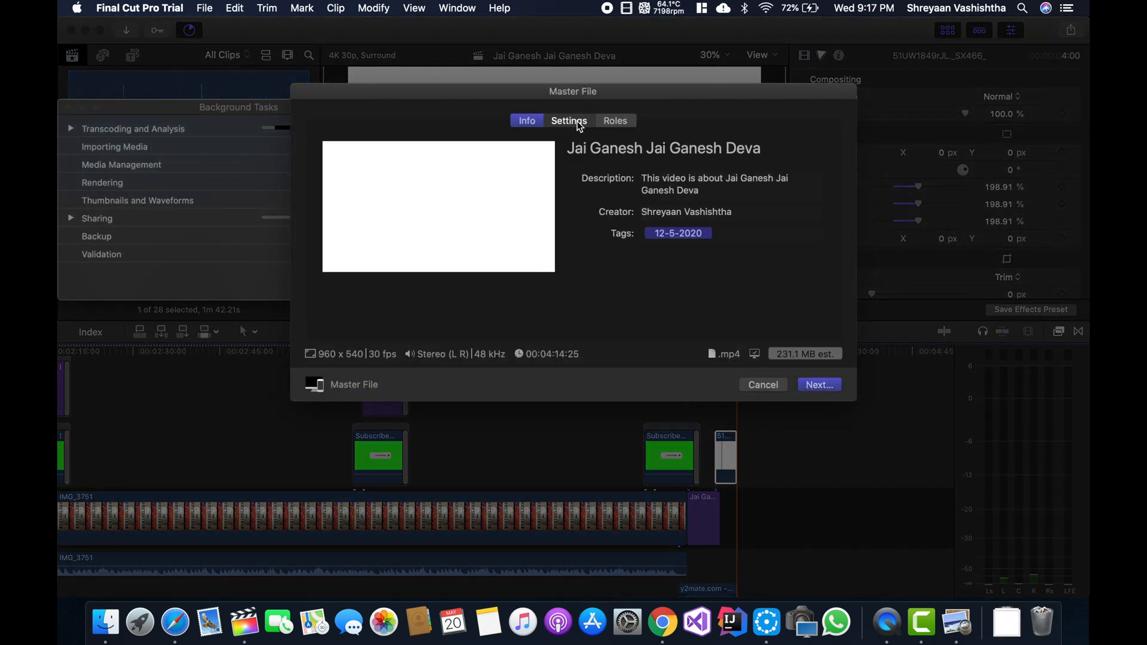
# - Set the Master File export's resolution to 3840 x 2160
pyautogui.click(569, 121)
pyautogui.click(711, 223)
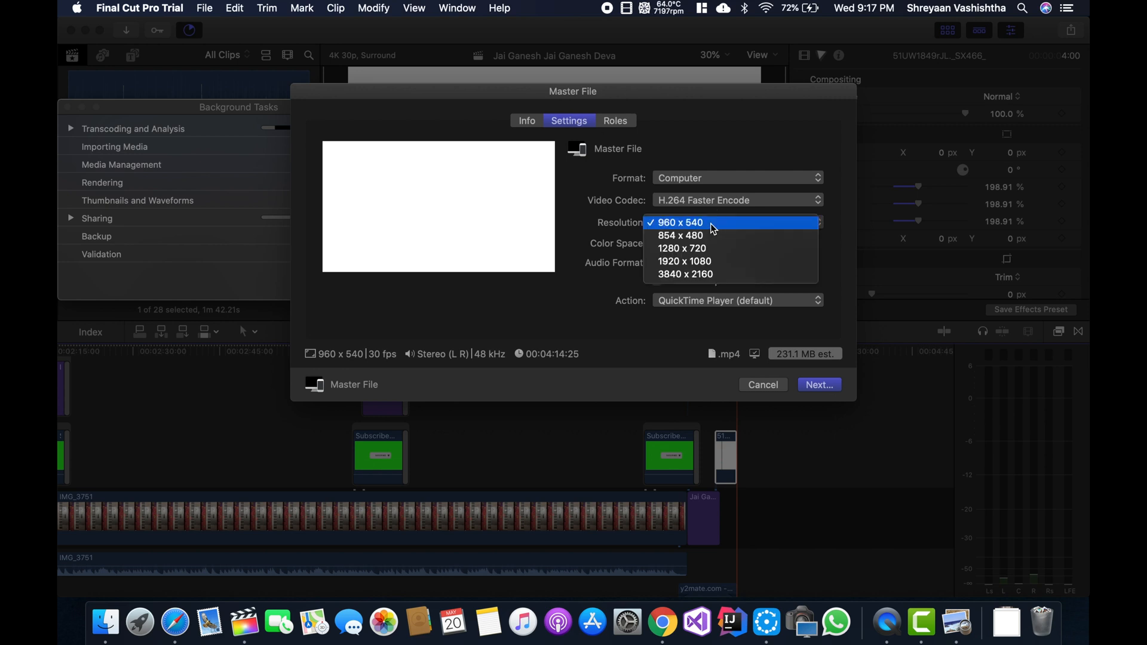
pyautogui.click(700, 275)
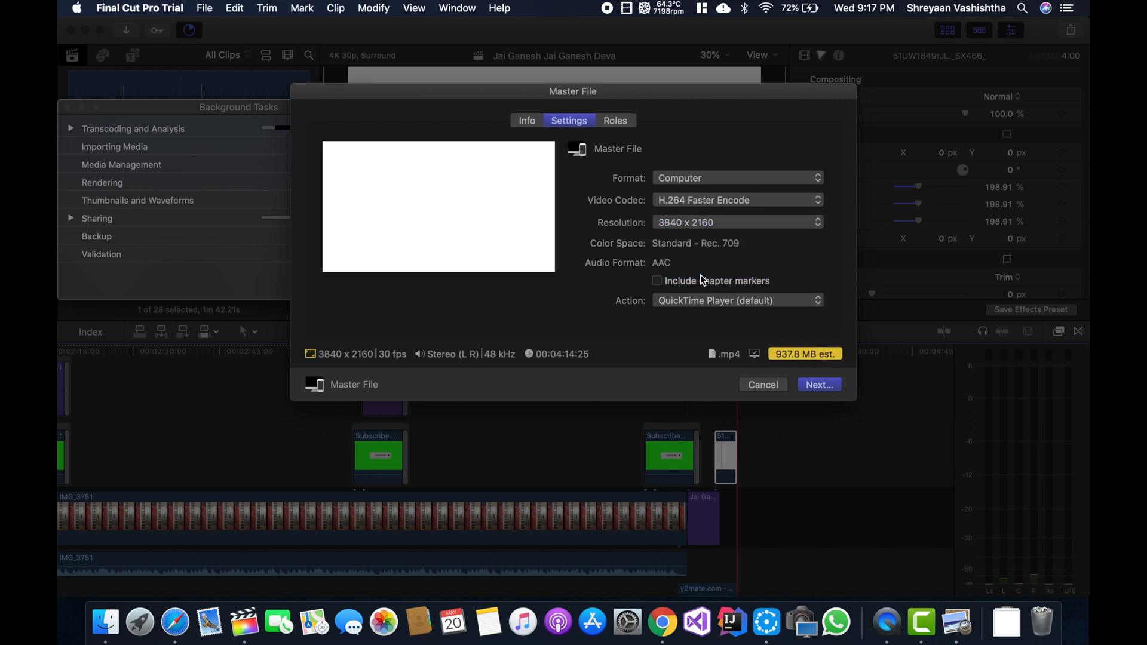
# - Try 1920 x 1080 as the Master File resolution, and return it to 3840 x 2160
pyautogui.click(699, 223)
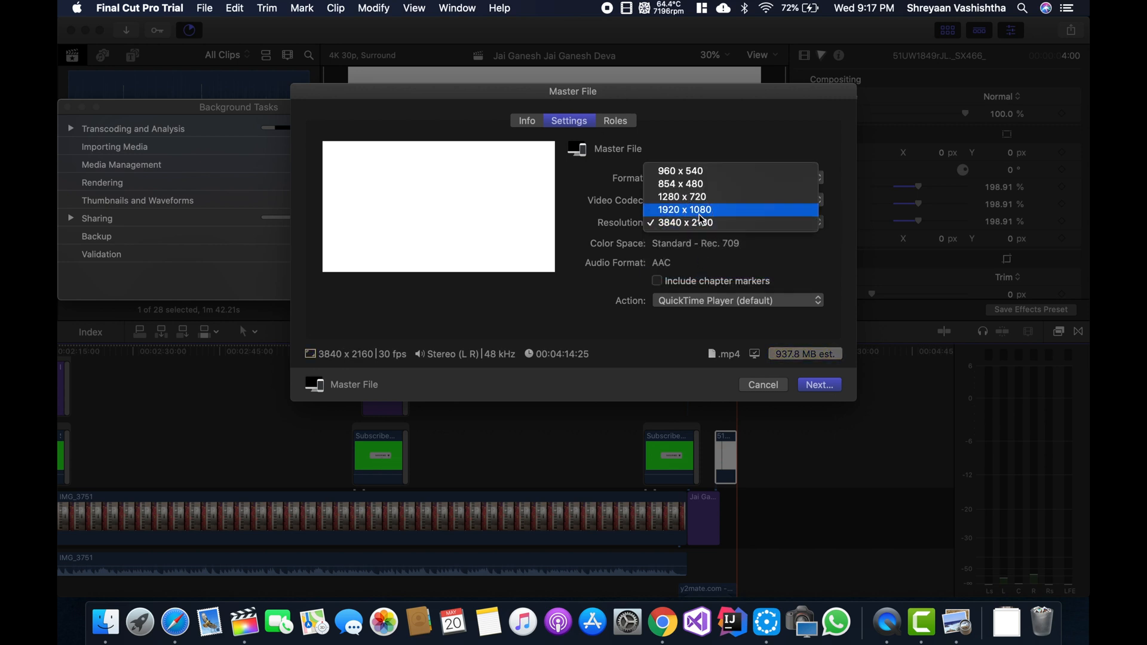
pyautogui.click(700, 214)
pyautogui.click(697, 225)
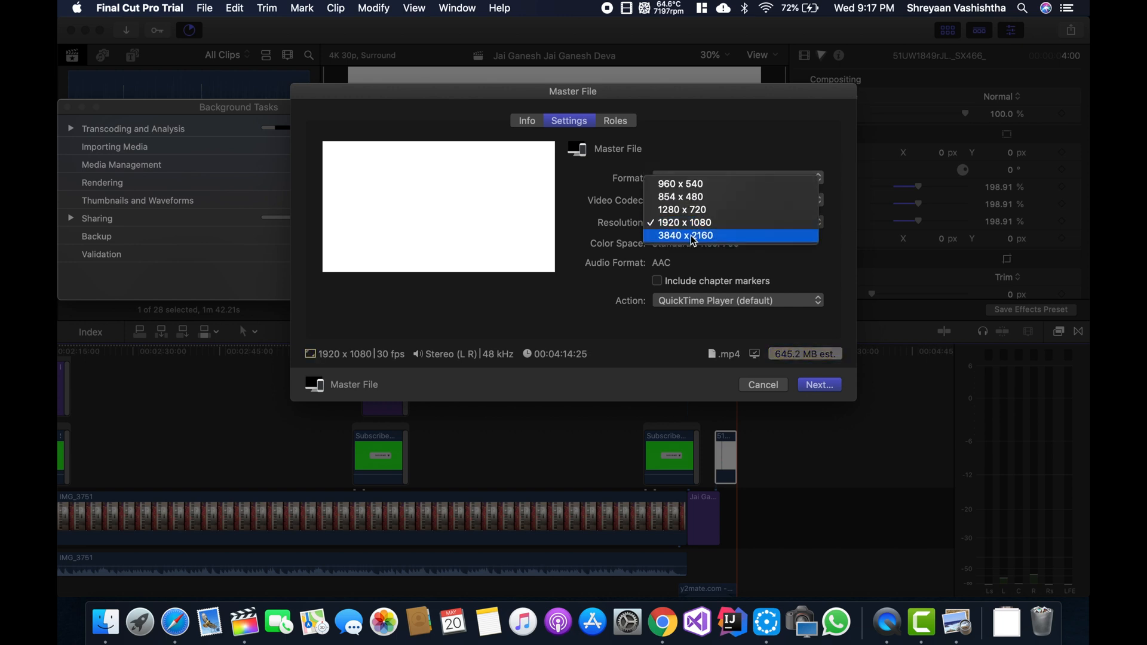
pyautogui.click(692, 238)
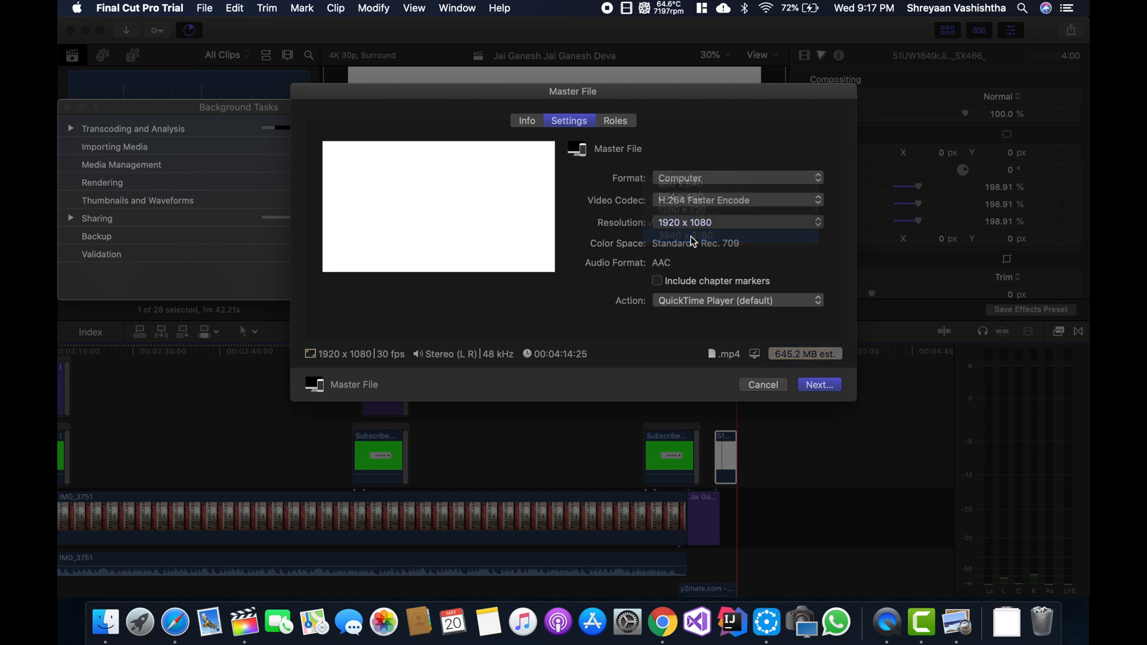
# - Save the master file as Jai Ganesh Jai Ganesh Deva on the Desktop, and expand the Sharing background task to check its progress
pyautogui.click(809, 385)
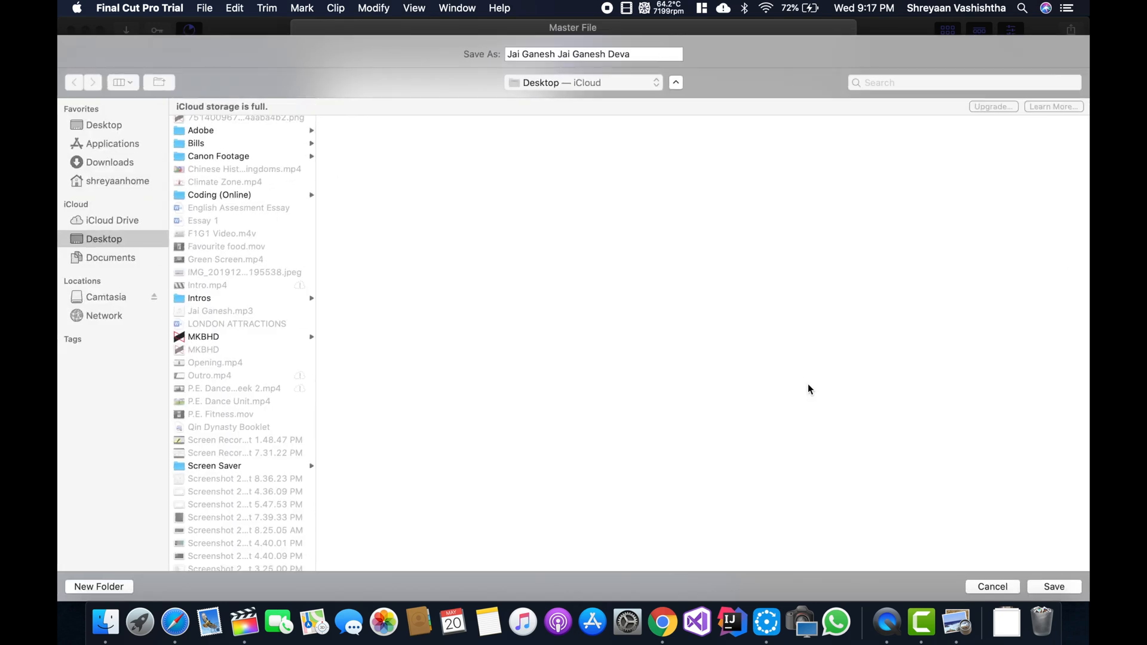
pyautogui.press('Return')
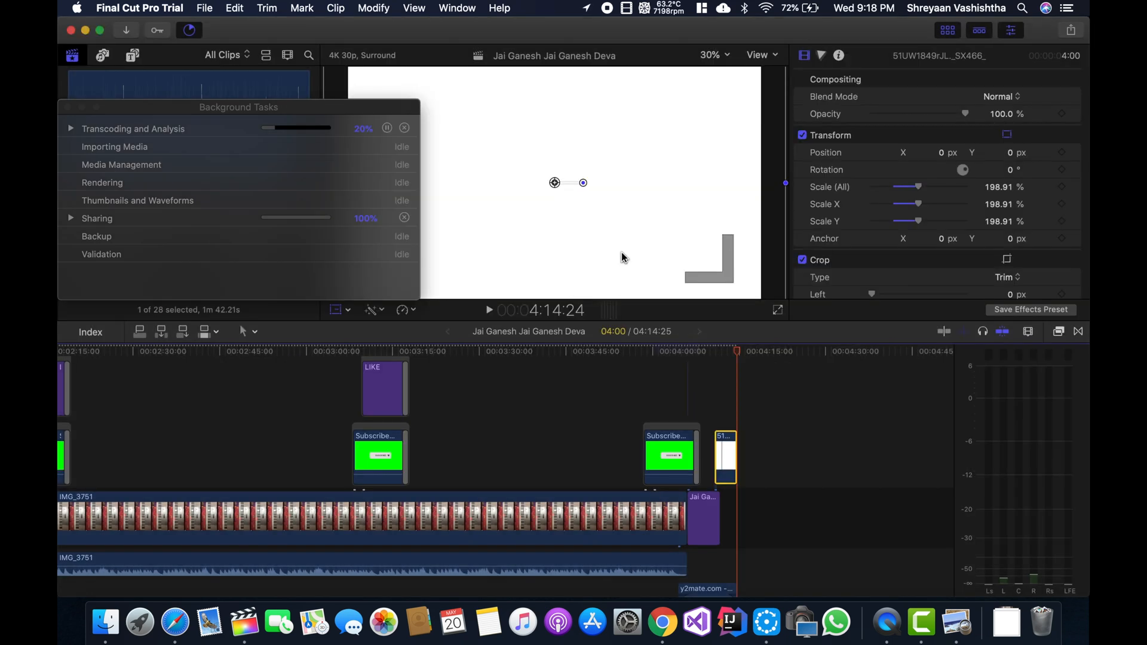
pyautogui.click(70, 218)
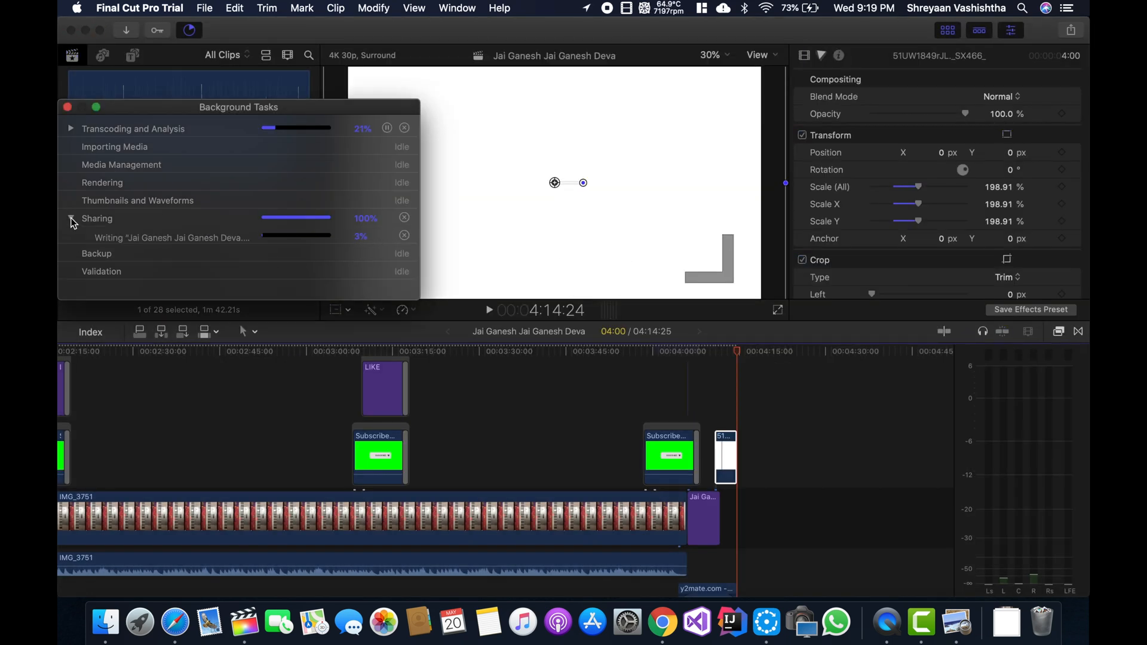